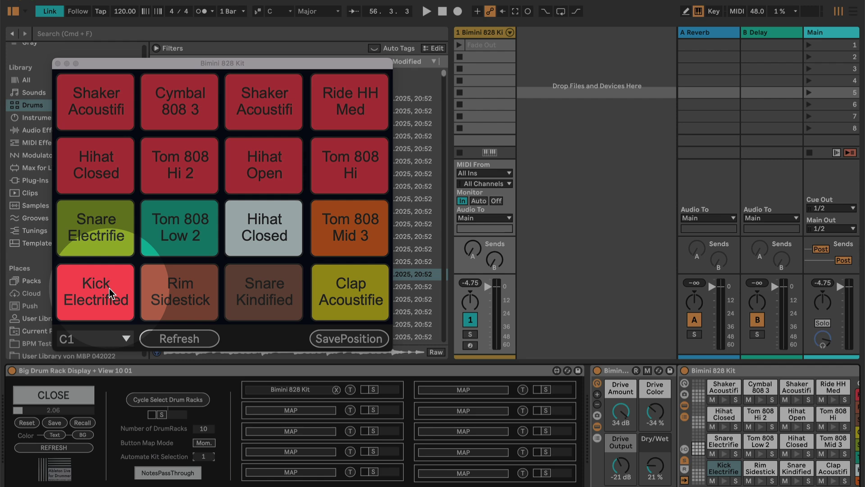
Step: Play the Kick Electrified pad in the large display, and close and reopen the display window
left_click(109, 287)
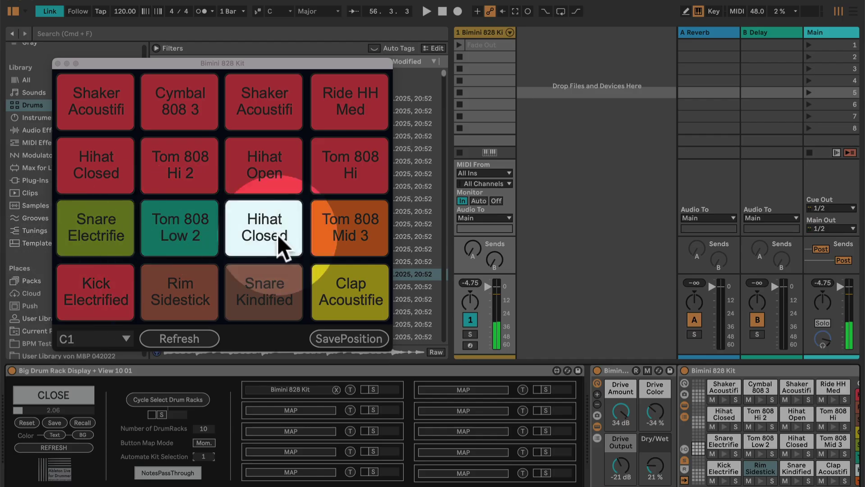
left_click(73, 394)
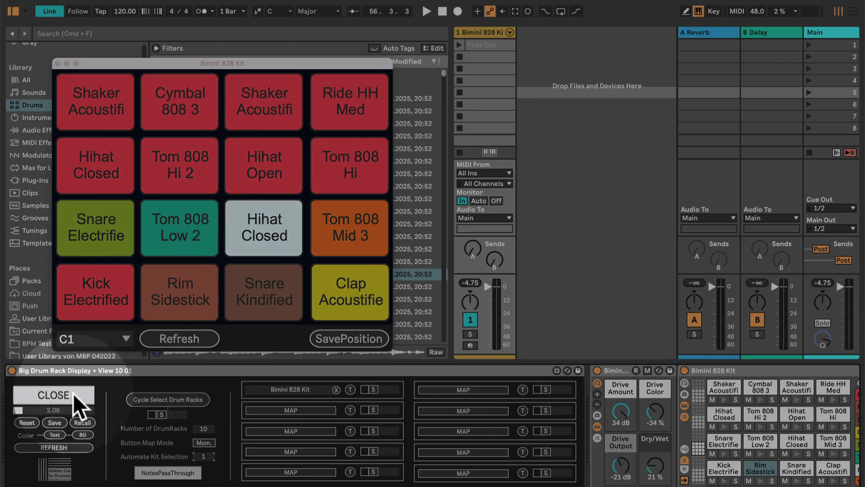
left_click(73, 394)
left_click(73, 394)
left_click(73, 393)
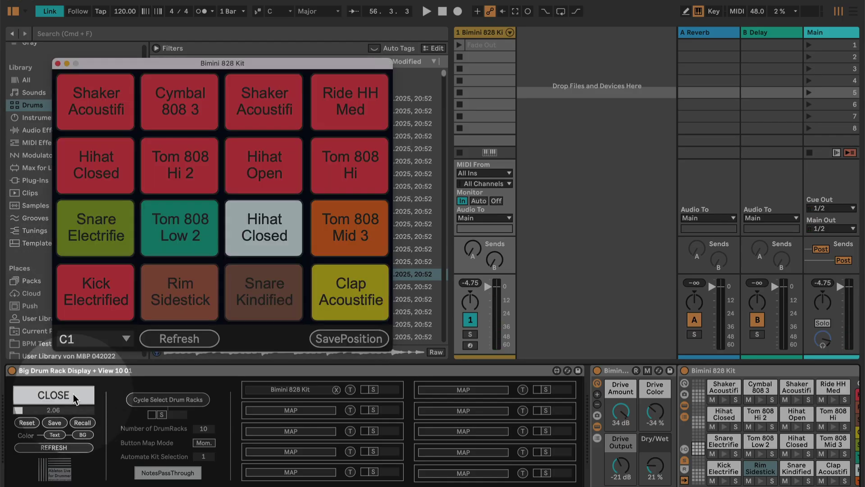
Step: Adjust the large display's size to 2.06 and save its window position
left_click_drag(62, 408, 62, 406)
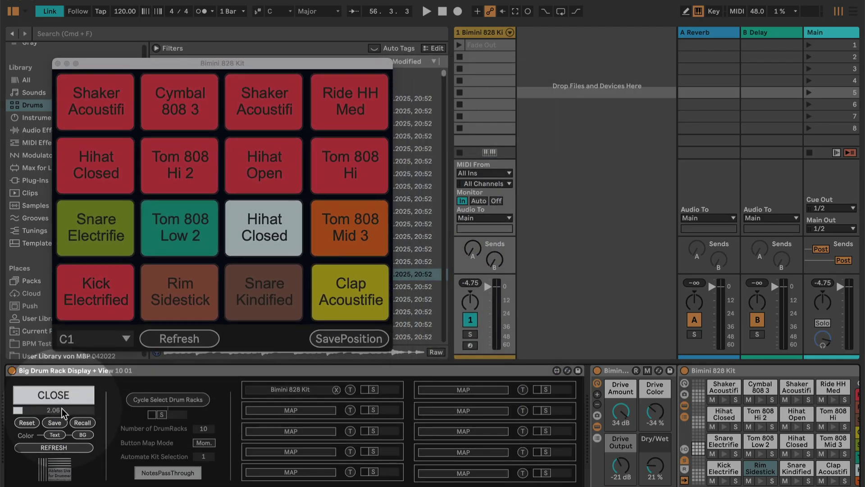
left_click(348, 339)
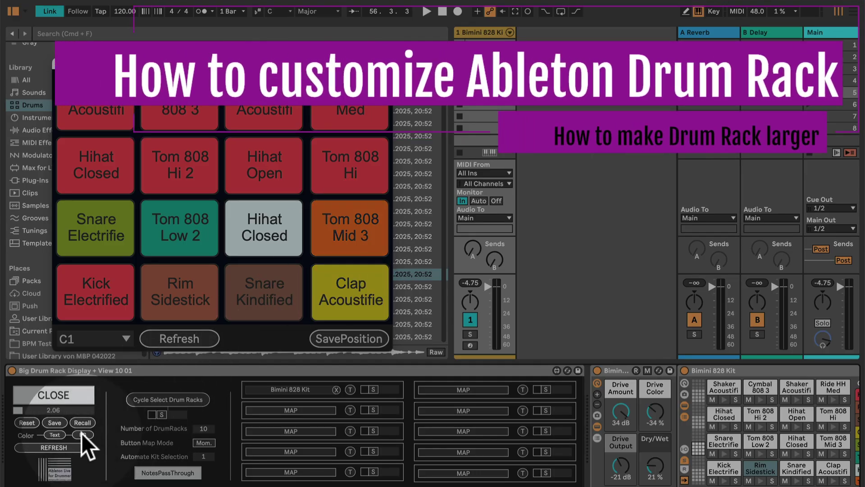
Step: Set the large display's background colour to Aluminum
left_click(82, 433)
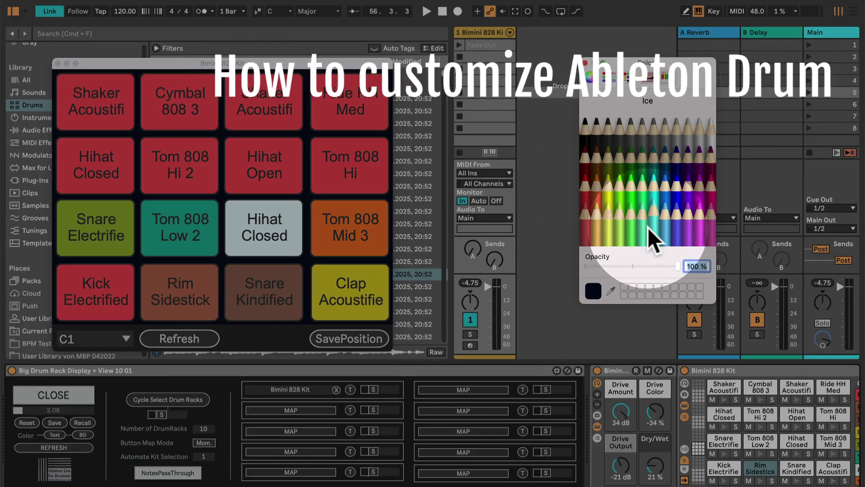
left_click(666, 134)
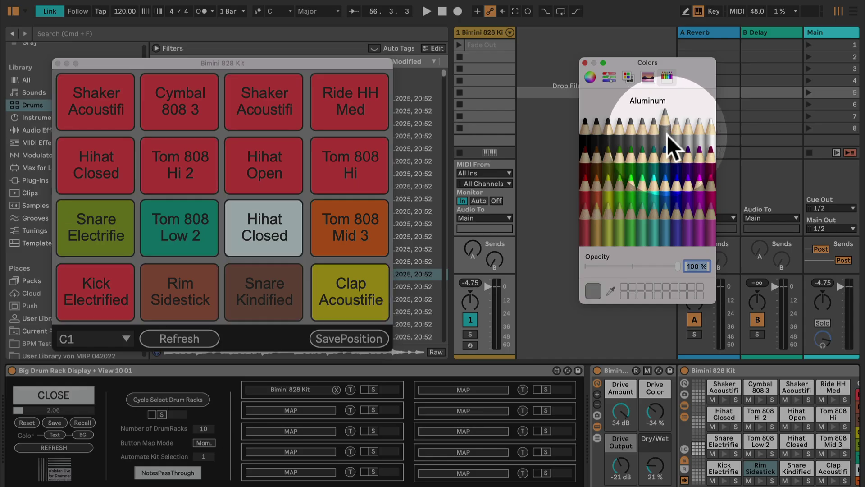
Step: Try Nickel as the display's pad text colour, and settle on Lead
left_click(55, 434)
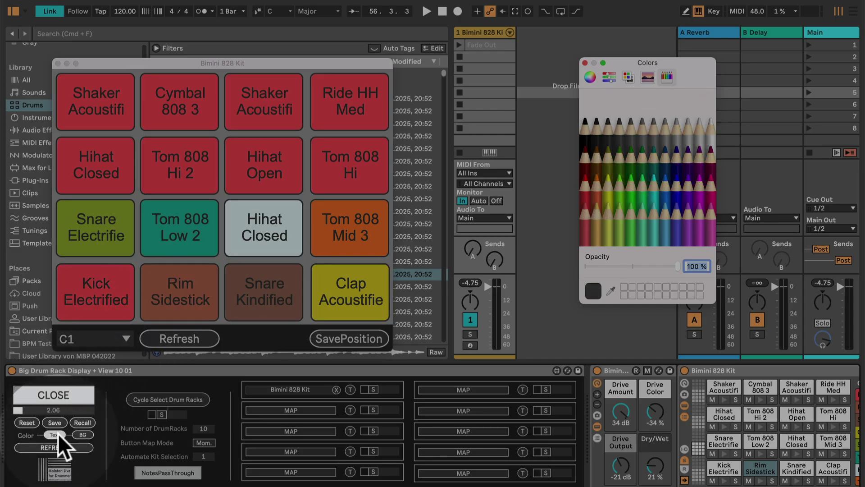
left_click(654, 135)
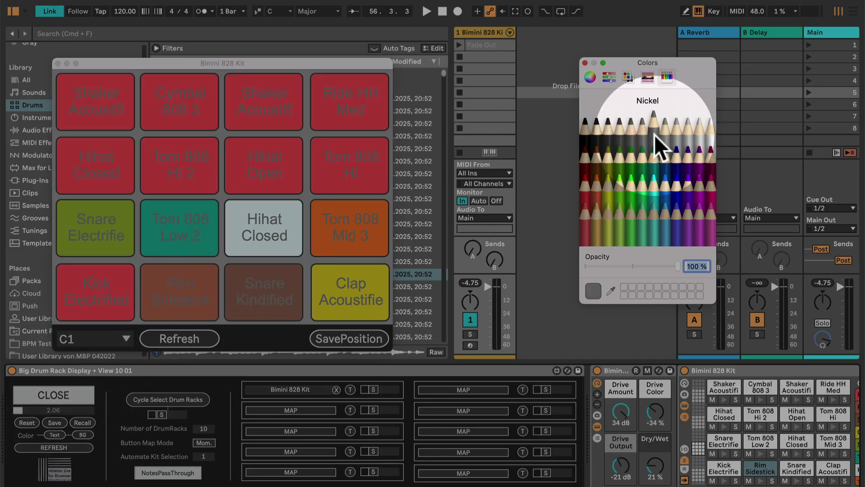
left_click(603, 135)
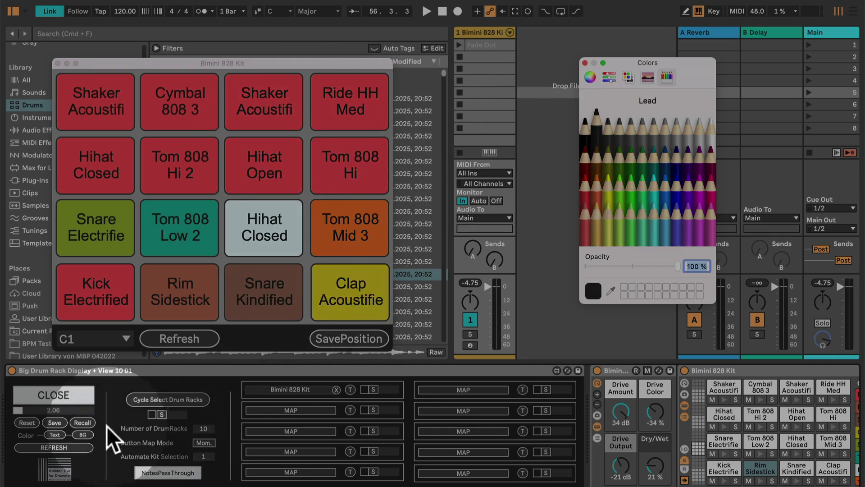
Step: Try Eggplant as the display's background colour, settle on Lead, and close the colour picker
left_click(85, 436)
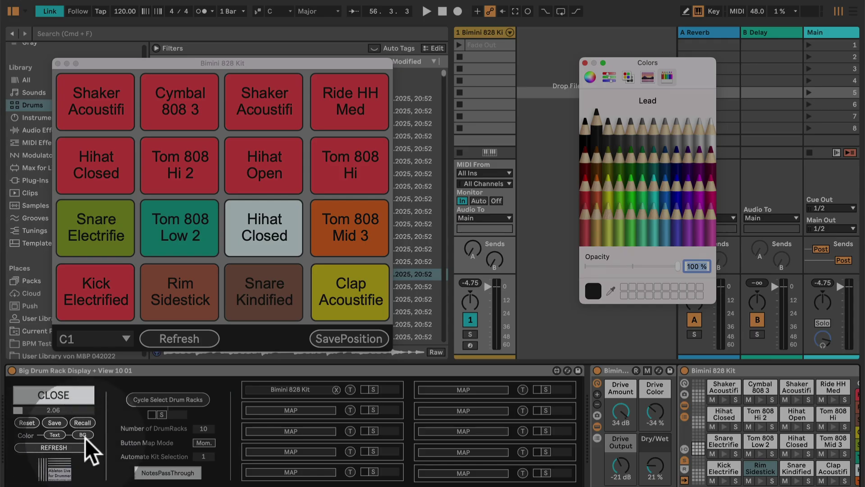
left_click(348, 278)
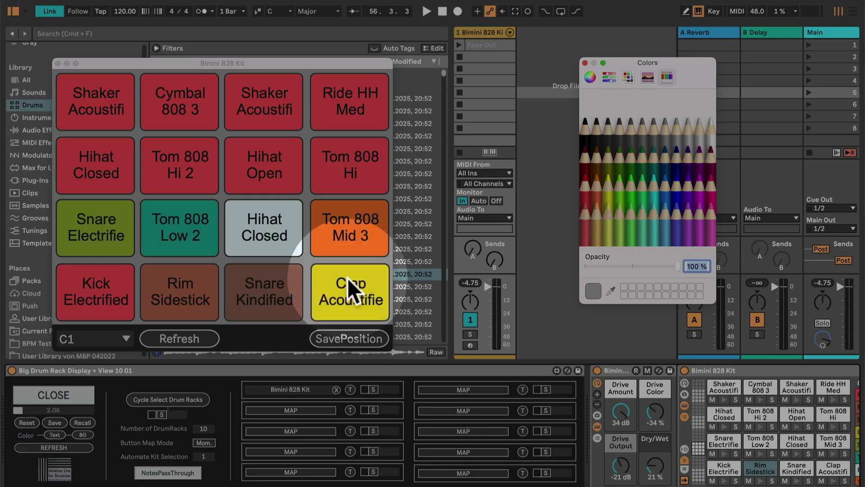
left_click(691, 161)
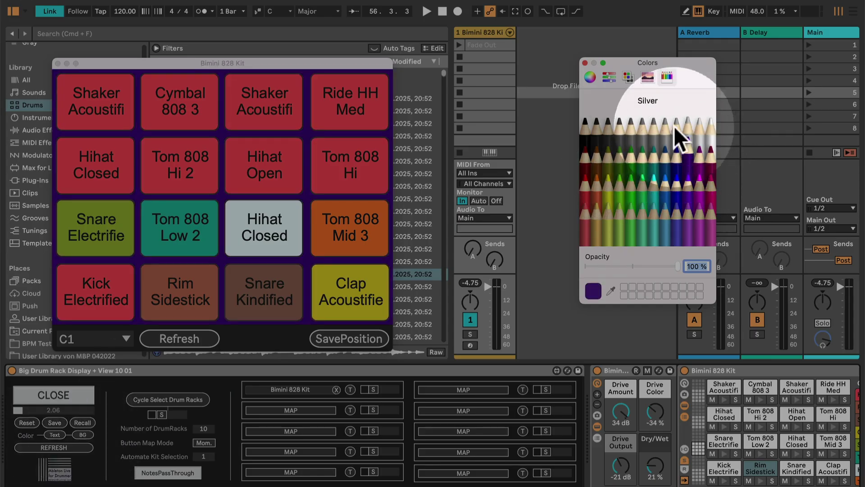
left_click(596, 136)
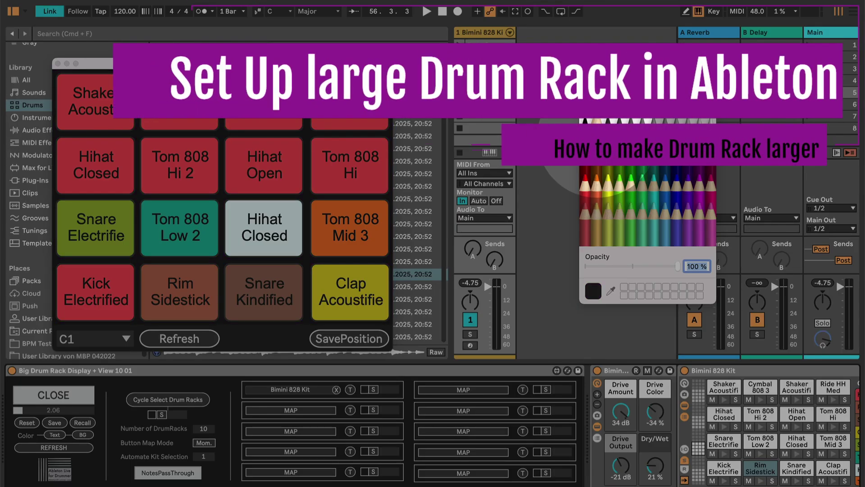
left_click(587, 66)
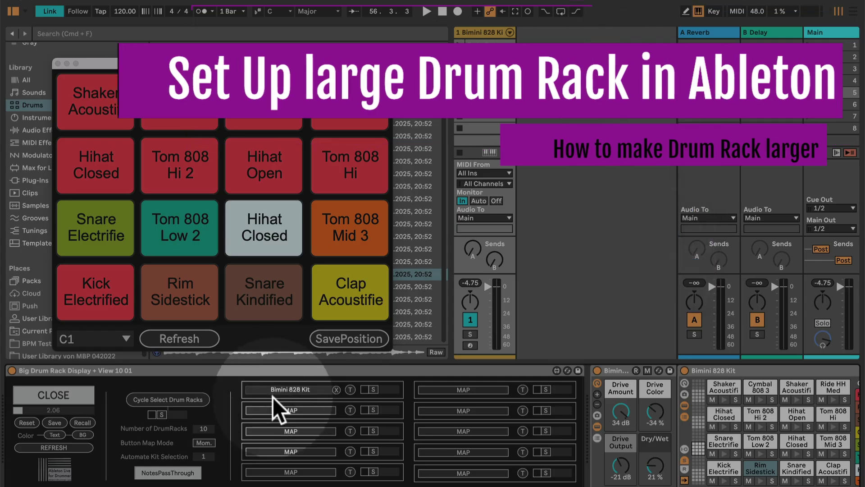
Step: Clear the first slot's drum rack mapping and map that slot to the Bimini 828 Kit drum rack again
left_click(338, 390)
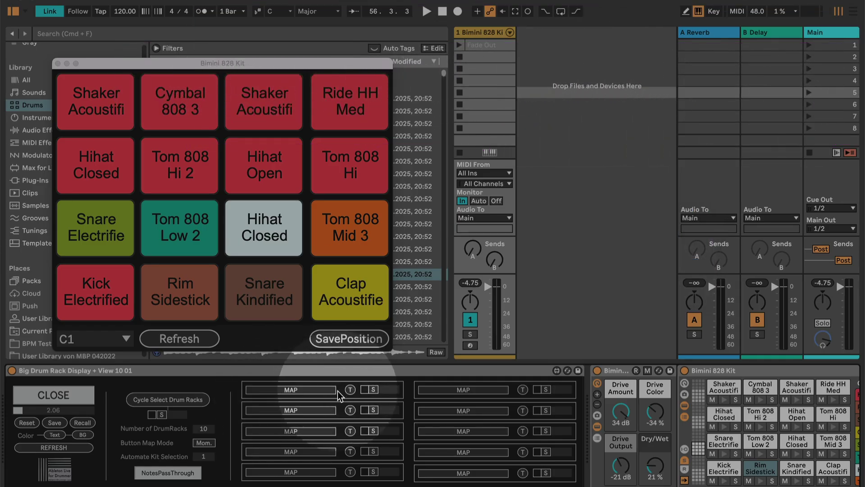
left_click(321, 391)
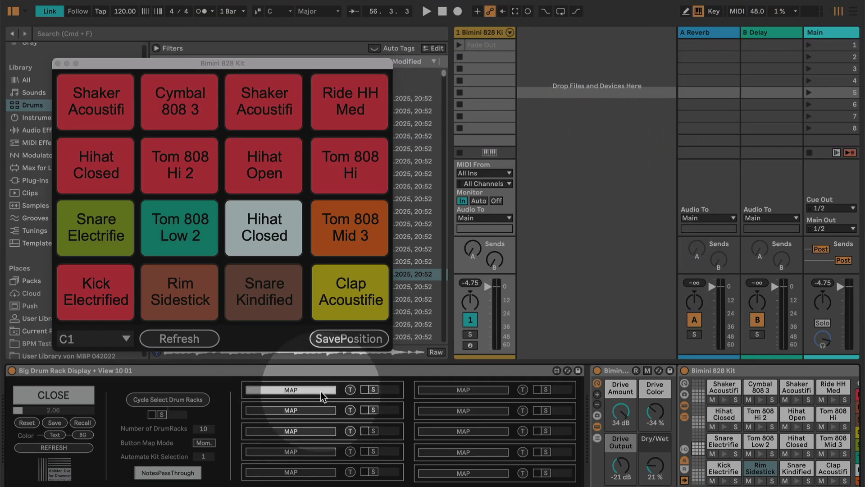
left_click(684, 371)
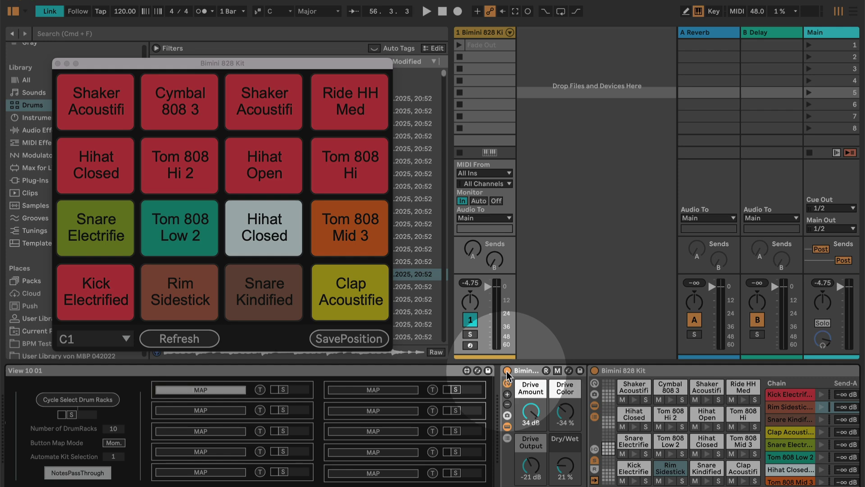
left_click(595, 371)
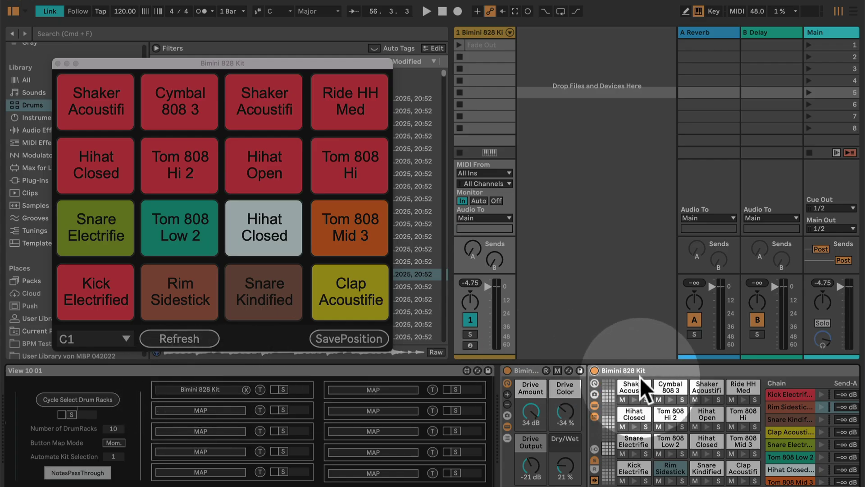
scroll(258, 425, "left", 3)
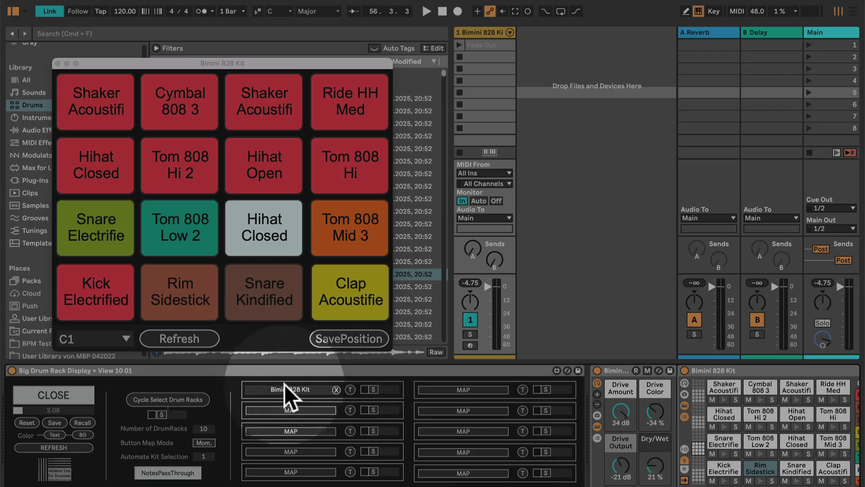
Step: Move the Bimini 828 Kit display window slightly higher on the screen
left_click(222, 62)
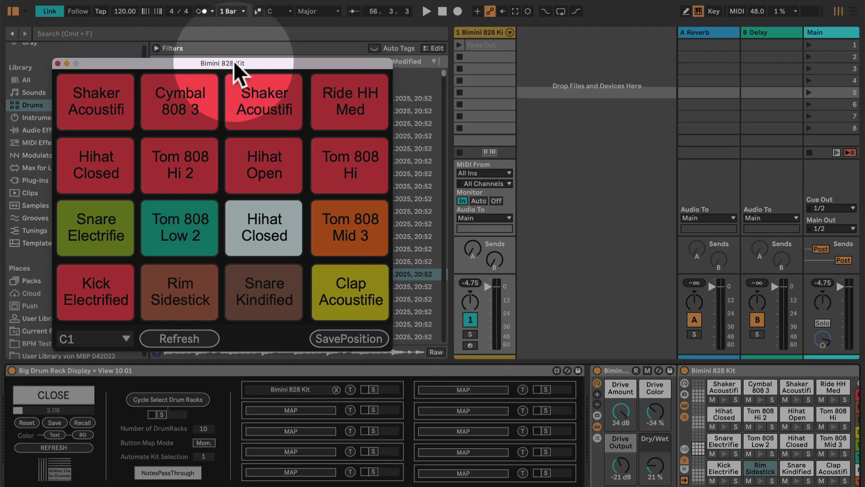
left_click_drag(235, 60, 236, 54)
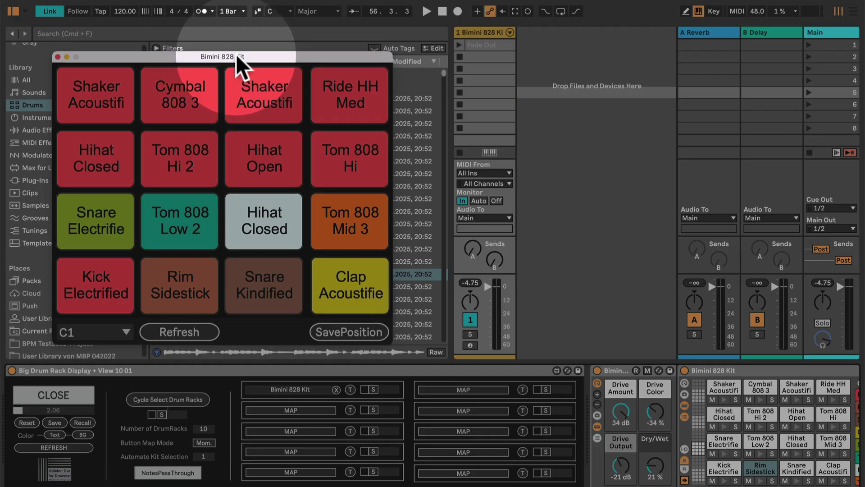
left_click(312, 388)
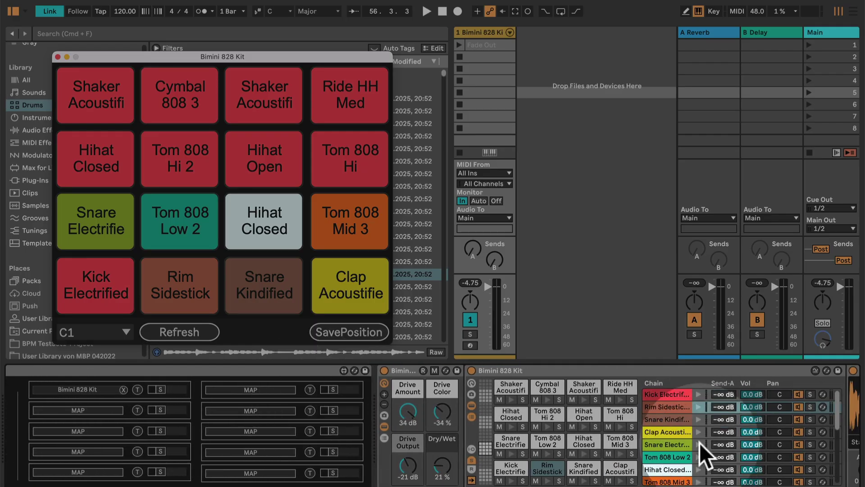
Step: Hide and show the chain list of the Bimini 828 Kit drum rack
left_click(673, 394)
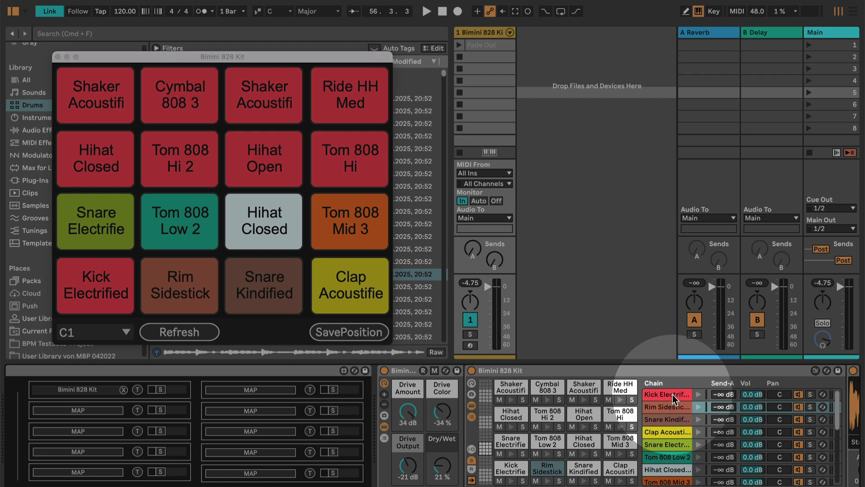
left_click(472, 415)
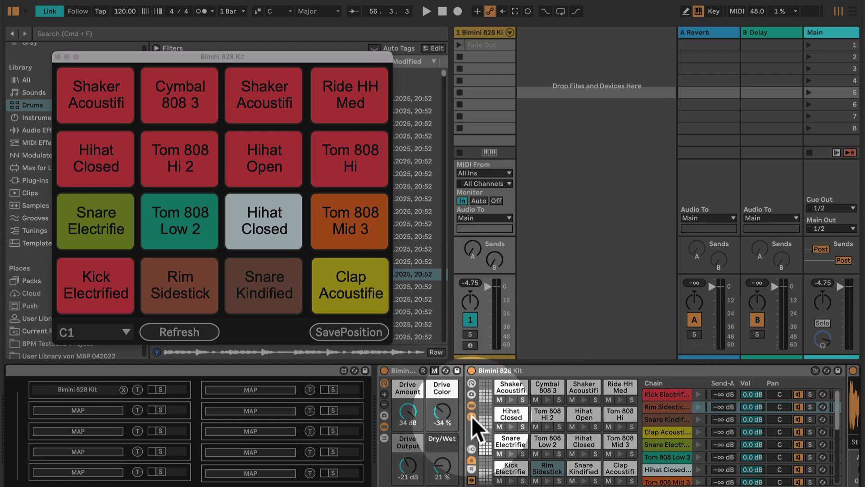
left_click(471, 416)
left_click(472, 415)
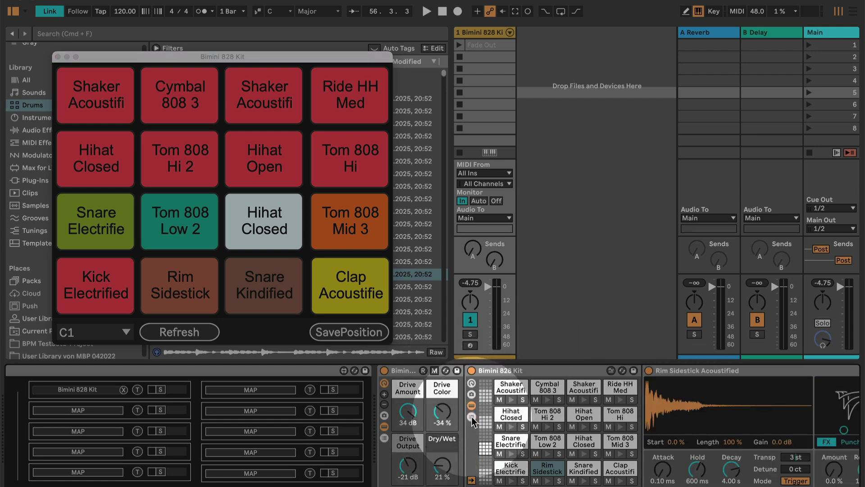
left_click(471, 416)
Step: Recolour the chains from Kick Electrified through Hihat Closed to light turquoise and update the large display with the new colours
left_click(674, 395)
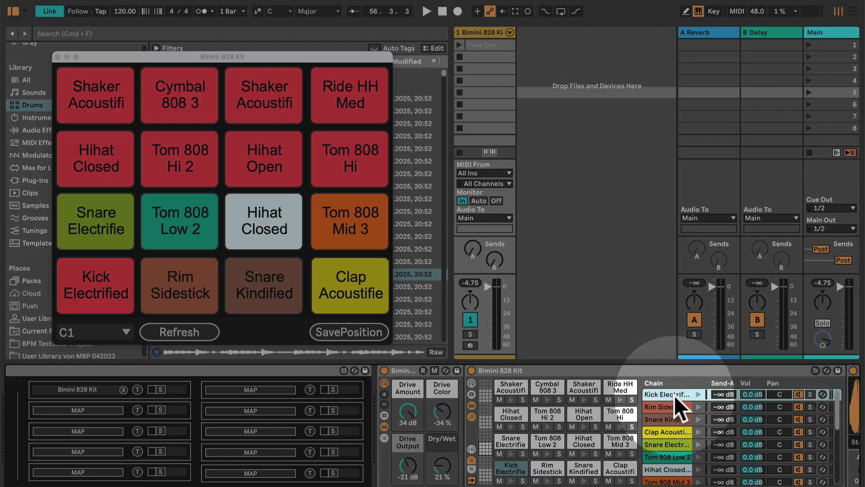
left_click(670, 469, "shift")
right_click(670, 469)
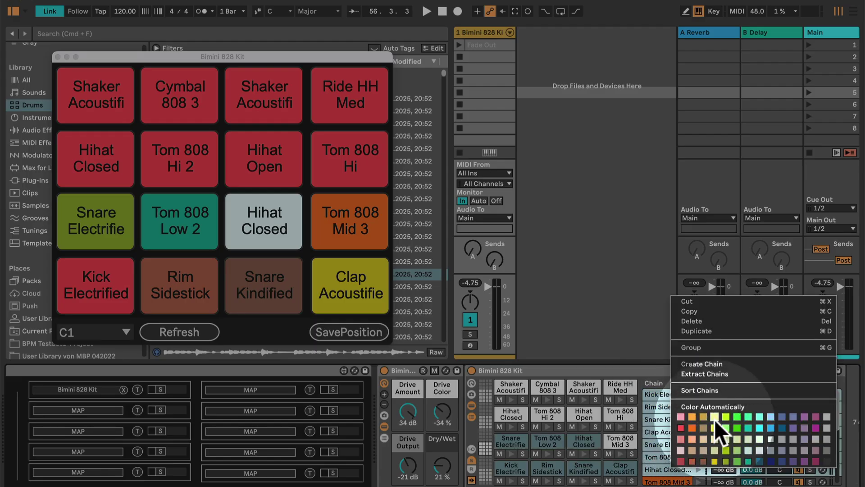
left_click(759, 417)
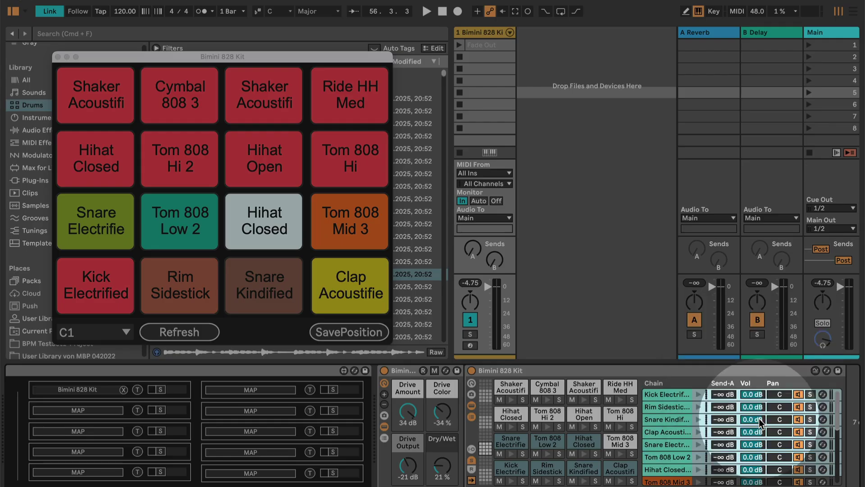
scroll(572, 443, "left", 3)
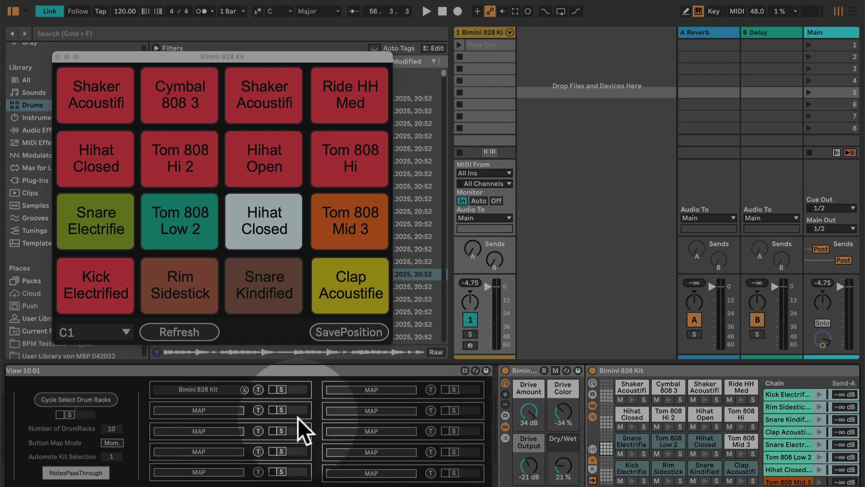
left_click(260, 390)
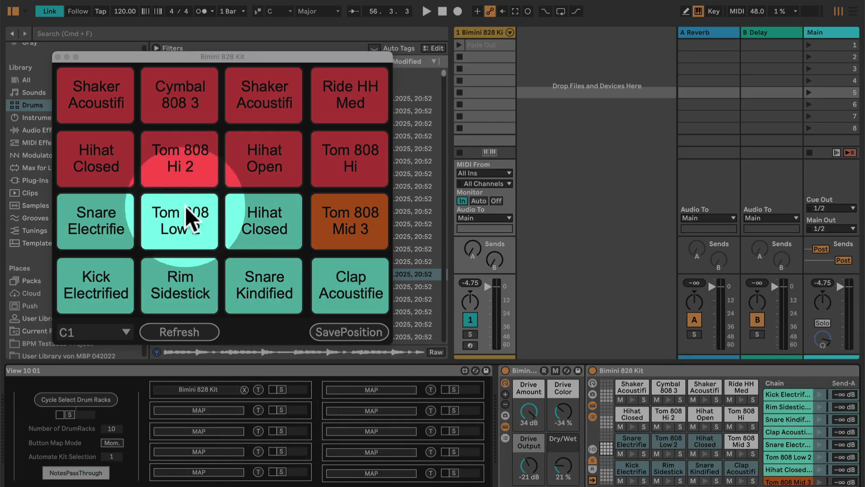
Step: Compare the drum rack's chains with the display's pads, trying the Snare Electrified and Kick Electrified pads
scroll(779, 455, "down", 3)
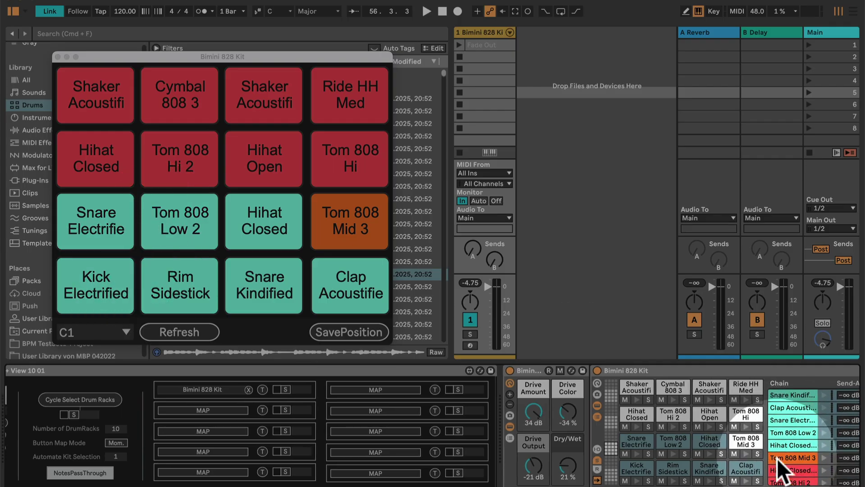
left_click(777, 458)
left_click(112, 228)
left_click(124, 277)
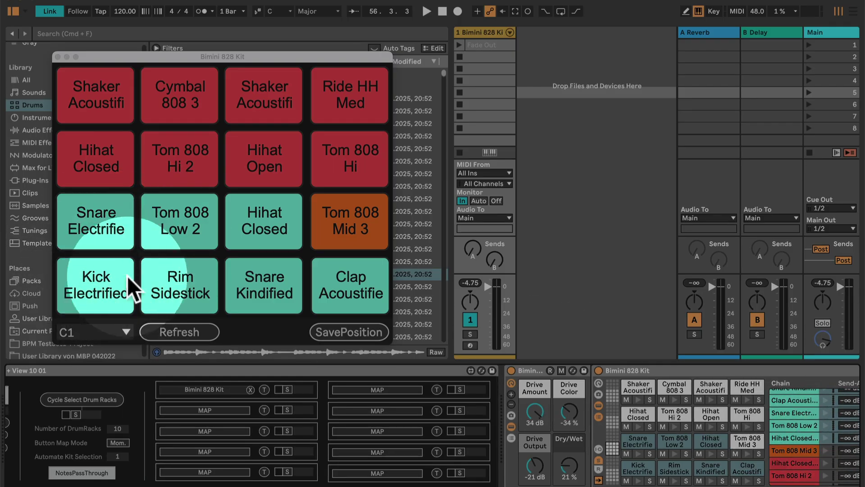
left_click(96, 280)
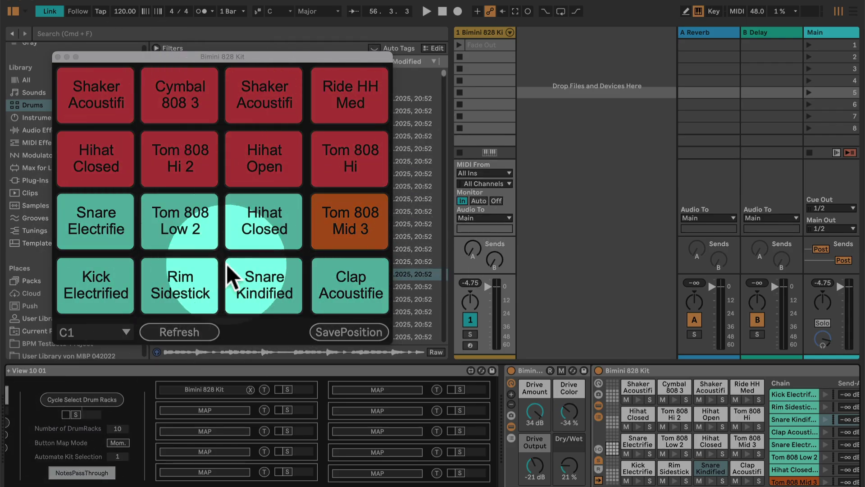
Step: Look through the display's starting note options and compare the Kick Electrified pad in the drum rack and the display
left_click(104, 334)
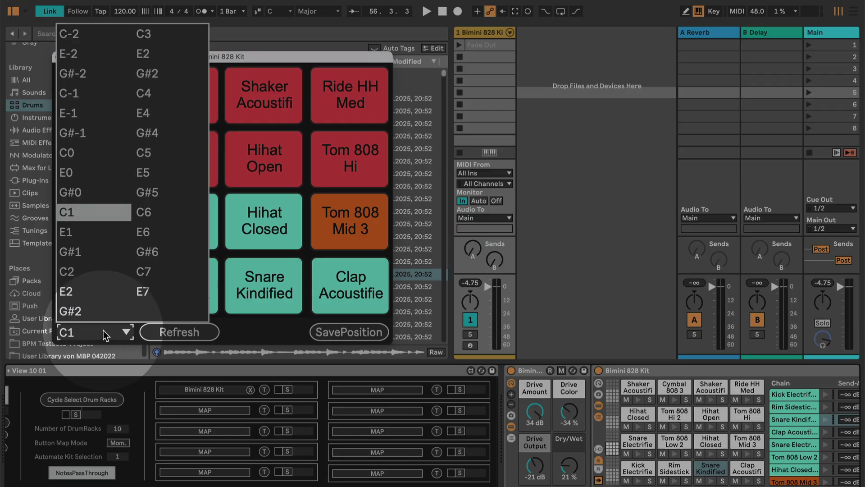
left_click(105, 334)
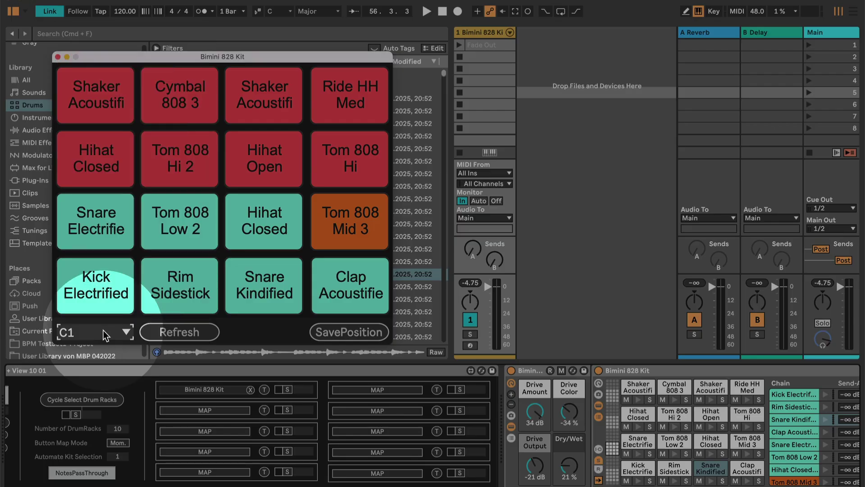
left_click(638, 471)
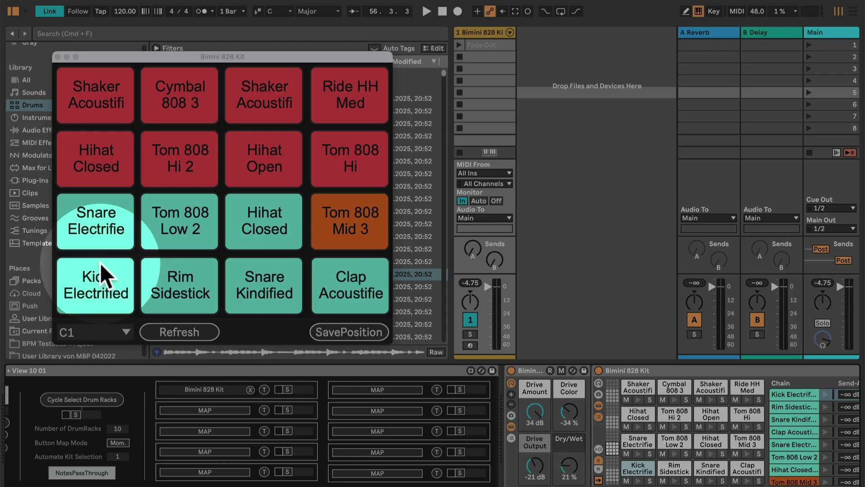
left_click(57, 275)
left_click(637, 471)
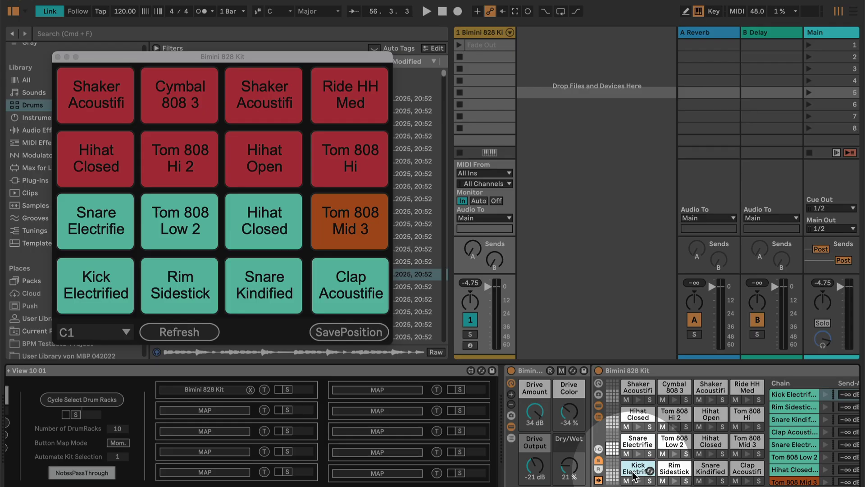
Step: Set the large display's starting note to E1 and try the Cymbal 808 3 pad
left_click(108, 332)
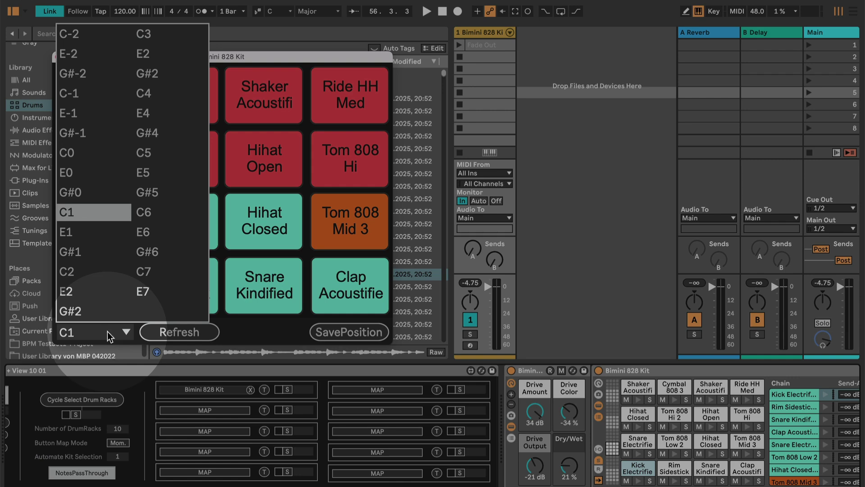
left_click(102, 233)
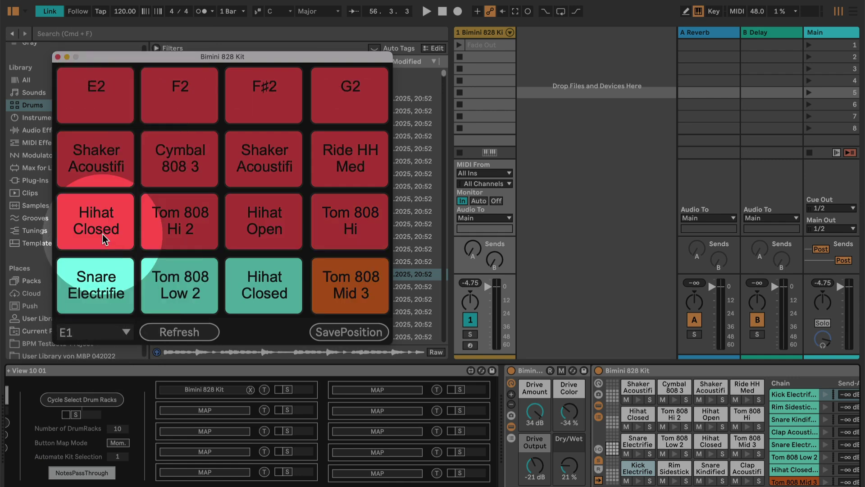
left_click(183, 144)
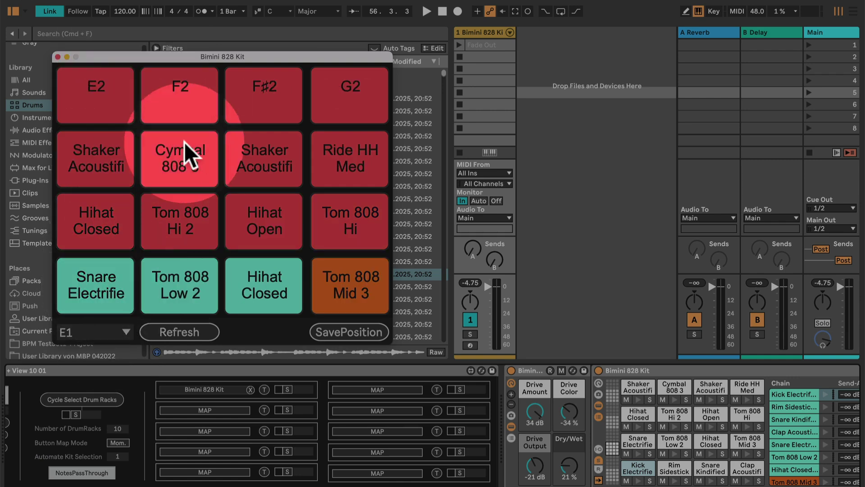
Step: Shift the drum rack's visible pad range up one row so it starts with Snare Electrified, matching the display
left_click(614, 448)
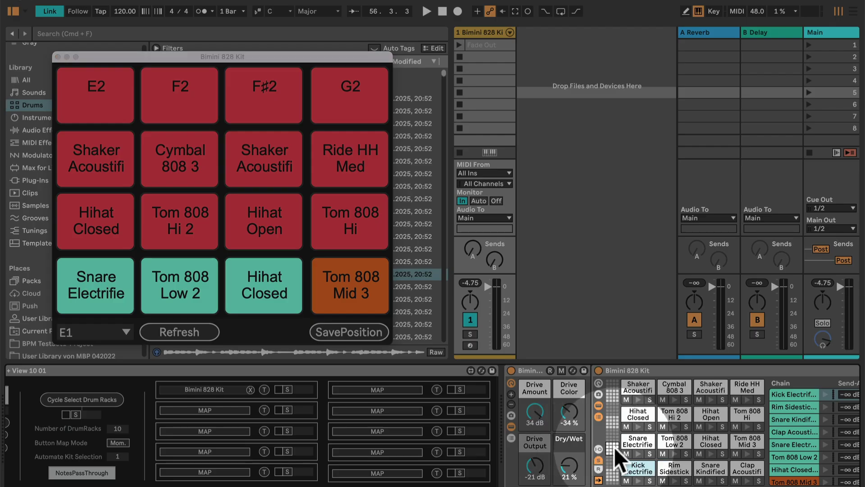
left_click(615, 446)
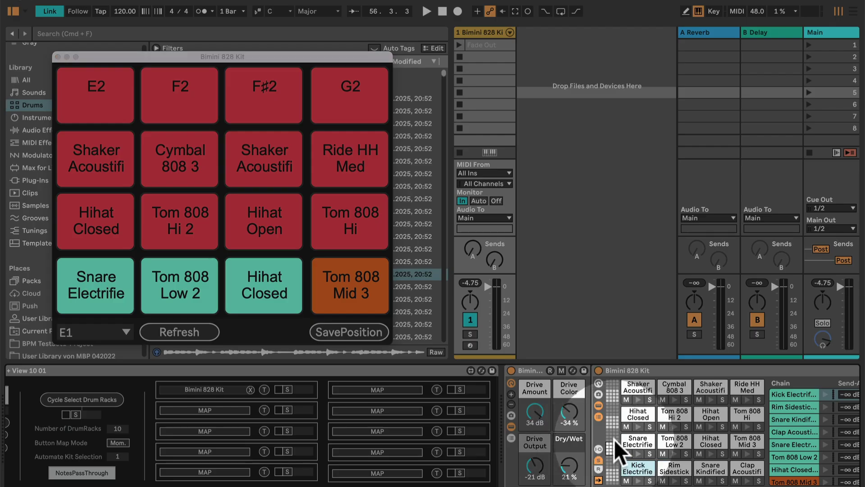
mouse_move(612, 448)
left_mouse_down()
mouse_move(613, 436)
mouse_move(612, 451)
mouse_move(612, 444)
left_mouse_up()
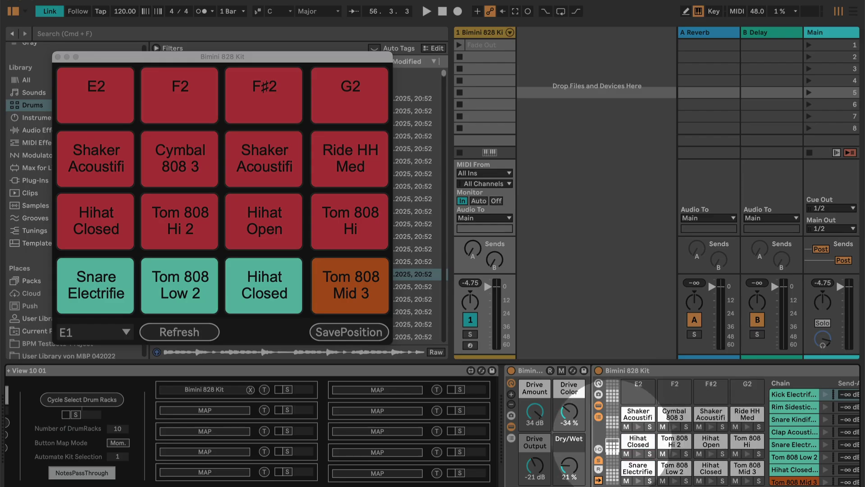
left_click(612, 437)
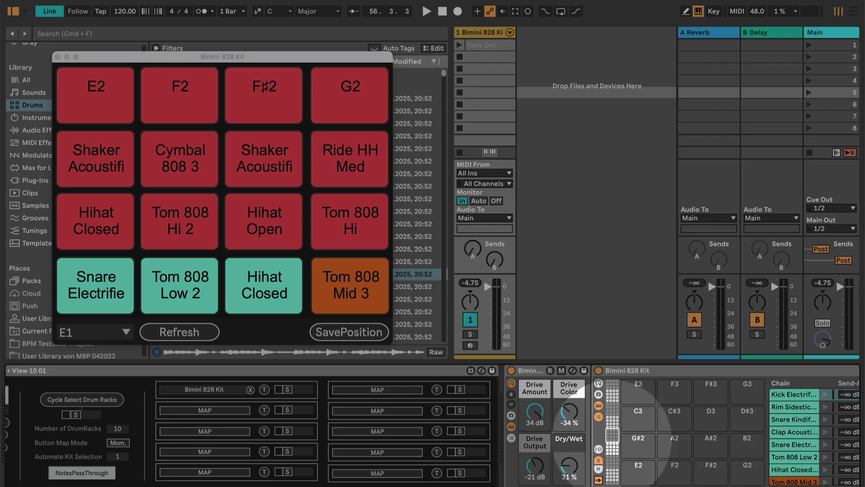
left_click(612, 445)
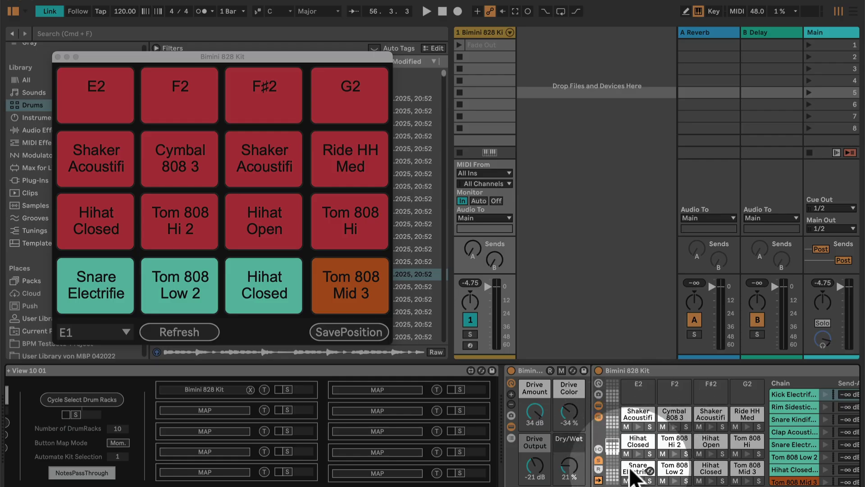
Step: Try the unassigned E2, F♯2 and G2 pads in the large display
left_click(96, 85)
left_click(251, 105)
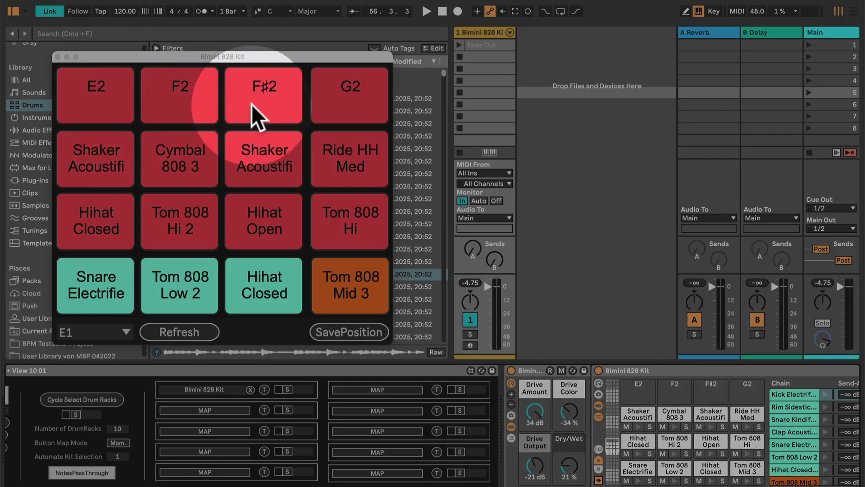
left_click(346, 112)
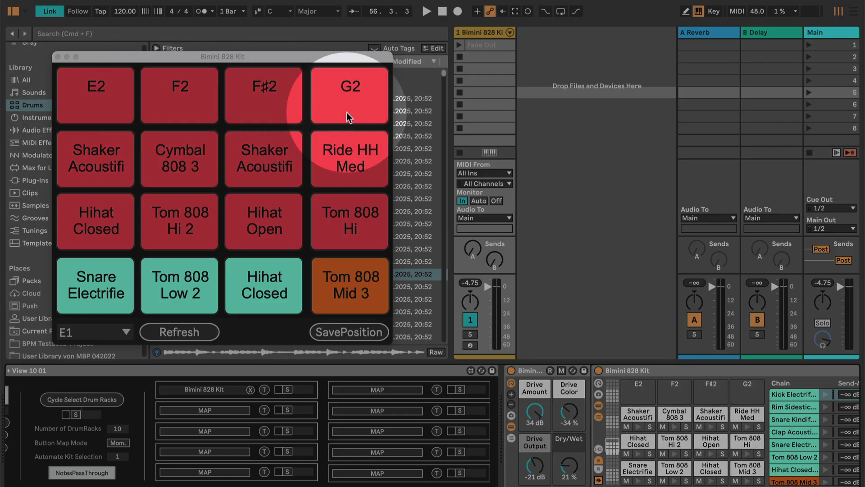
Step: Show the chain list's input and output settings and set the receive note of the last, unnamed chain to E2
scroll(798, 437, "down", 5)
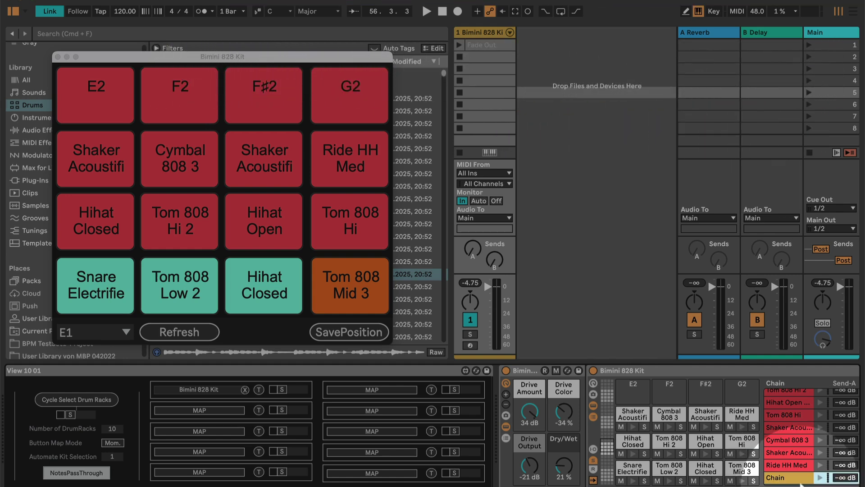
left_click(790, 481)
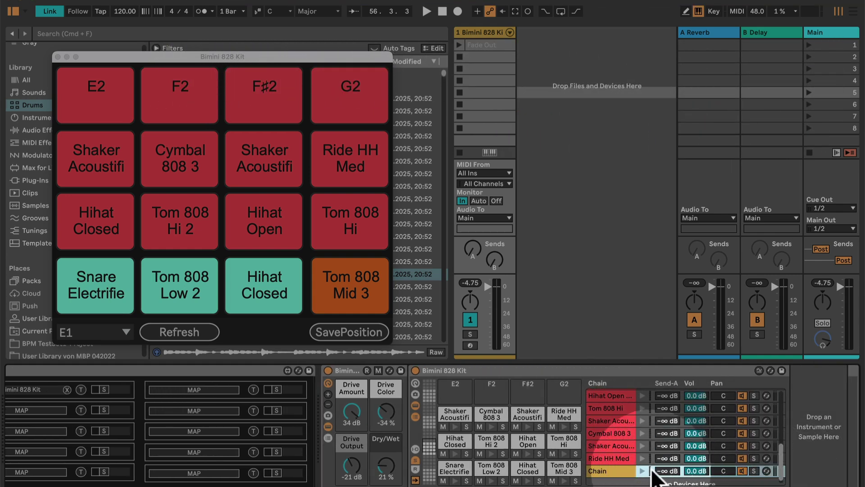
left_click(415, 449)
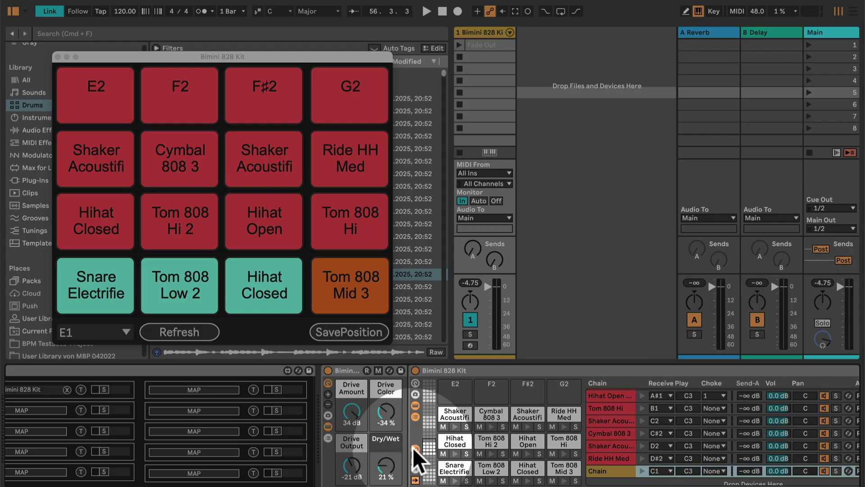
left_click(667, 472)
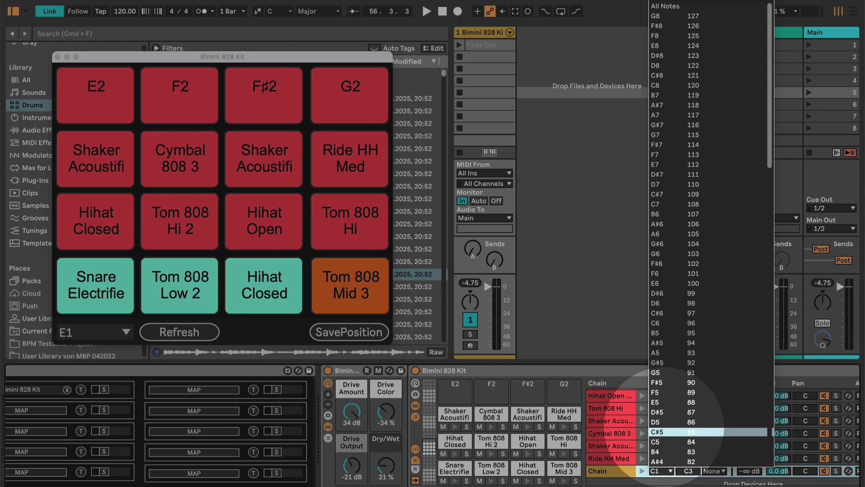
scroll(664, 432, "down", 10)
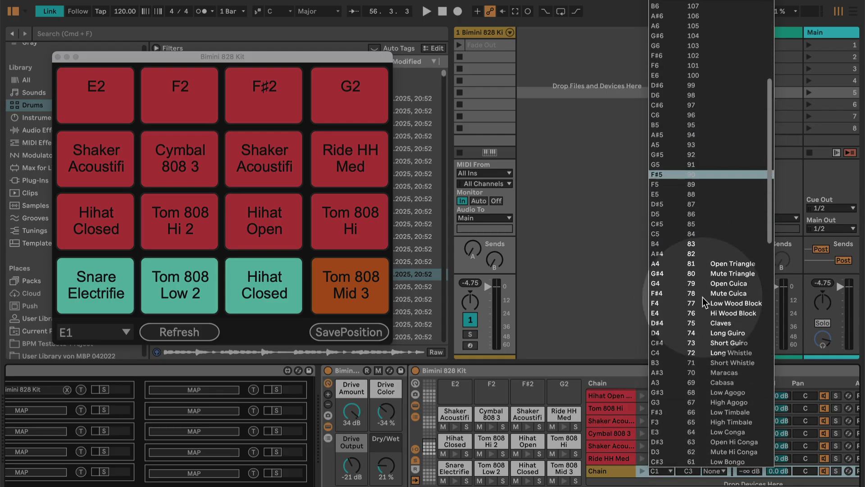
scroll(672, 247, "down", 9)
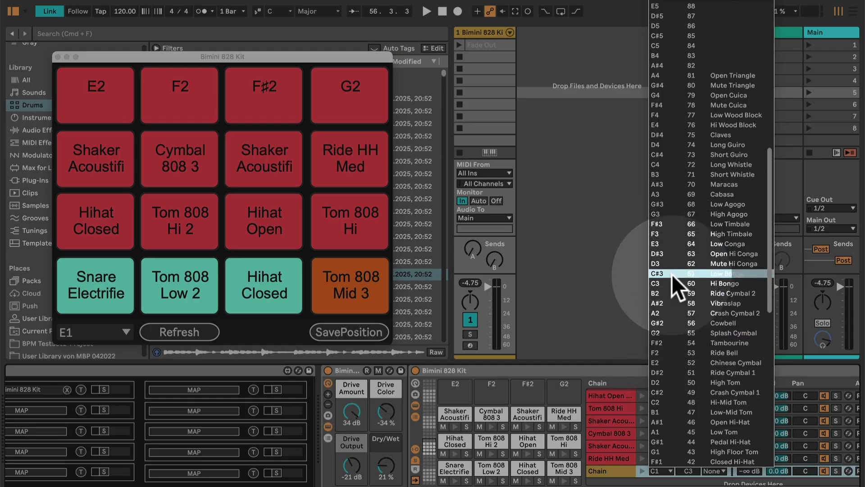
left_click(668, 361)
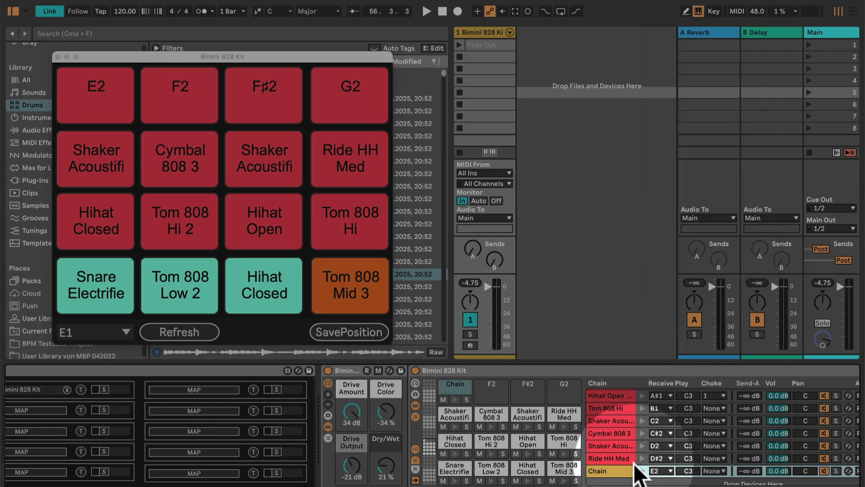
Step: Recolour the unnamed chain on E2 to the darkest grey
right_click(601, 470)
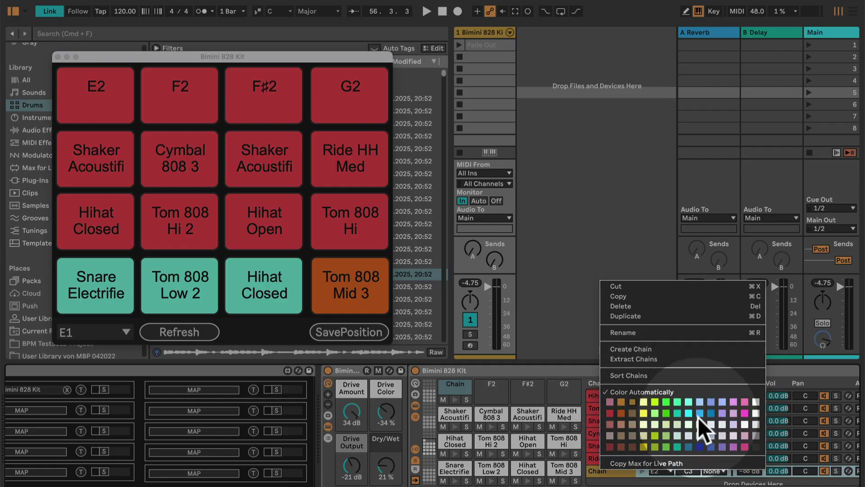
left_click(755, 447)
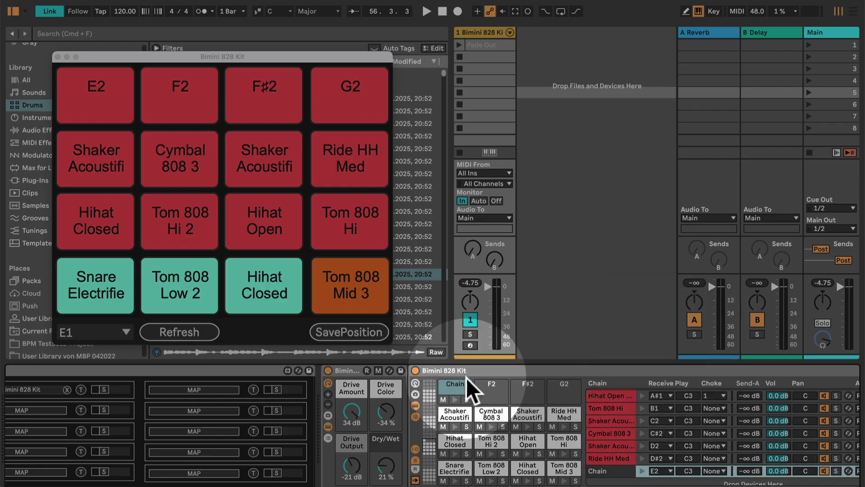
left_click(599, 471)
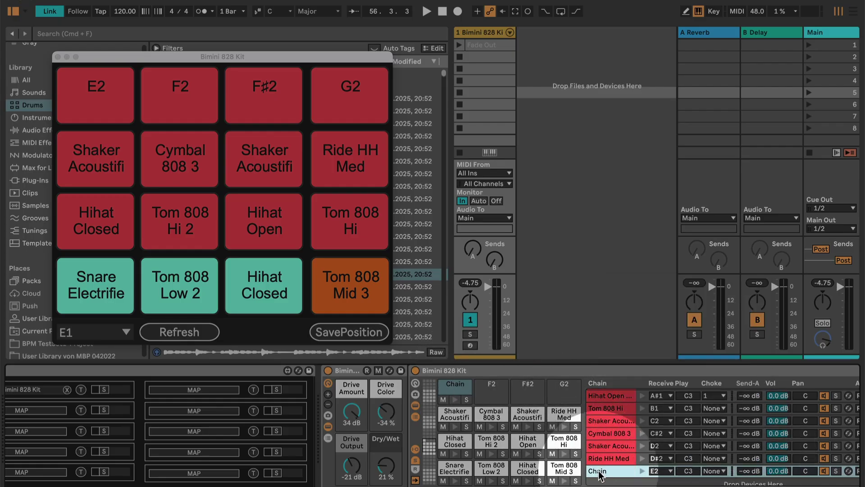
Step: Rename the dark grey E2 chain as Empty and update the large display of the Bimini 828 Kit
key("super+r")
type("E")
scroll(220, 458, "left", 10)
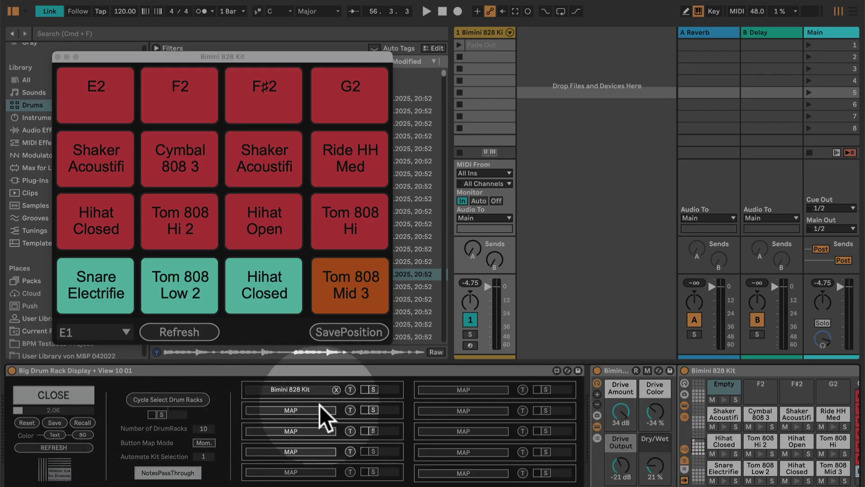
left_click(350, 389)
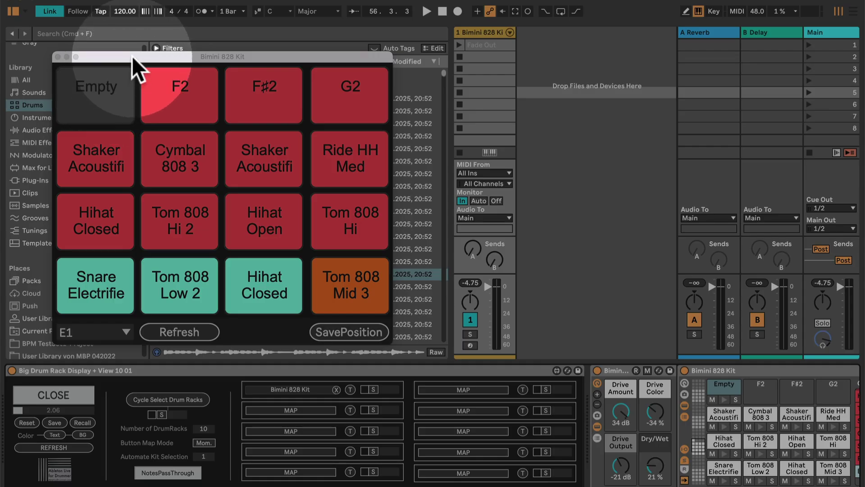
Step: Move the Bimini 828 Kit display window slightly up and towards the screen's left edge
mouse_move(132, 56)
left_mouse_down()
mouse_move(155, 17)
mouse_move(133, 50)
left_mouse_up()
left_click_drag(49, 409, 45, 384)
left_click_drag(44, 318, 47, 404)
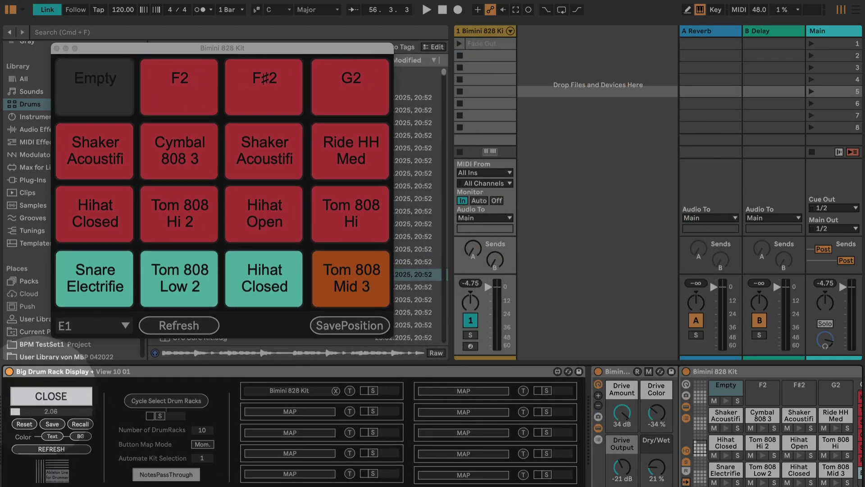
left_click(142, 48)
left_click_drag(144, 44, 137, 45)
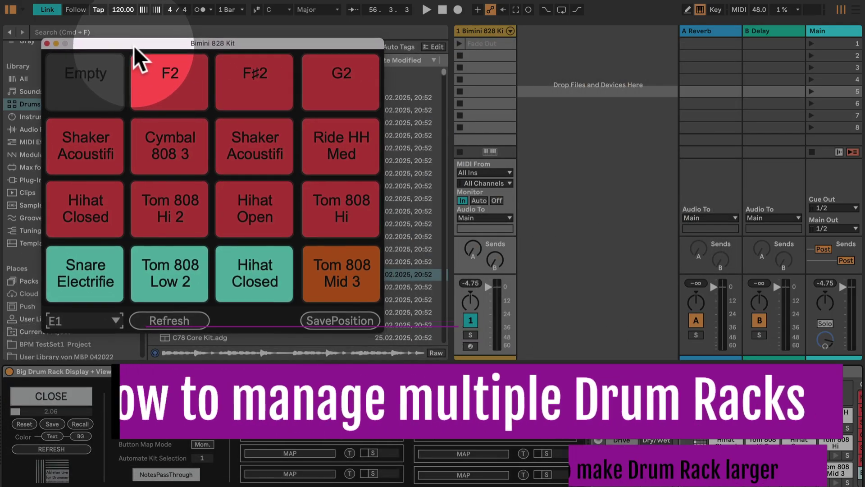
Step: Set the large display's starting note to C1, refresh it, and shift the drum rack's visible pads to the same range
left_click(88, 319)
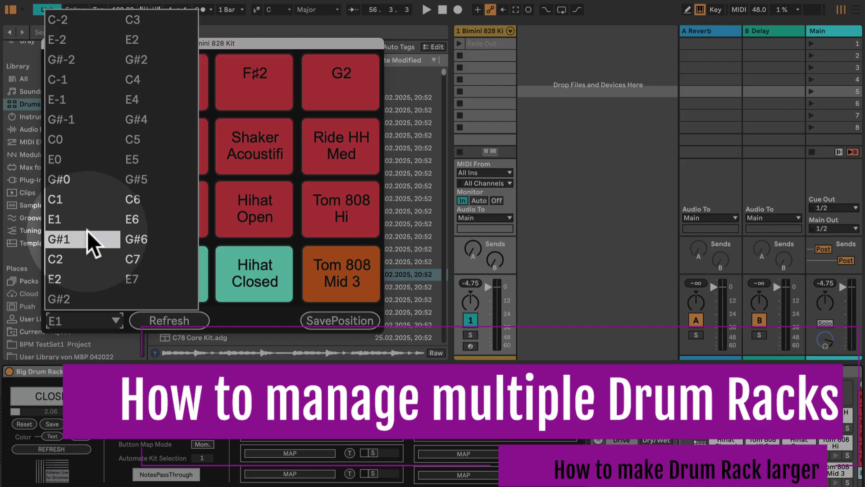
left_click(87, 199)
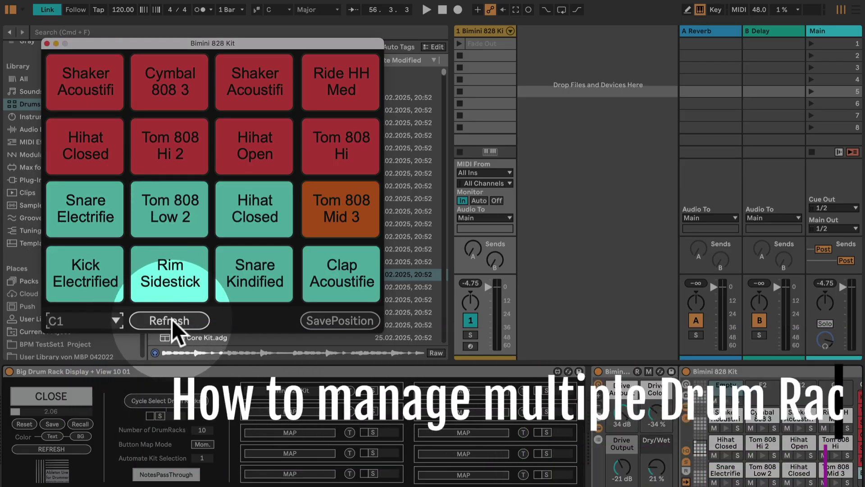
left_click(170, 318)
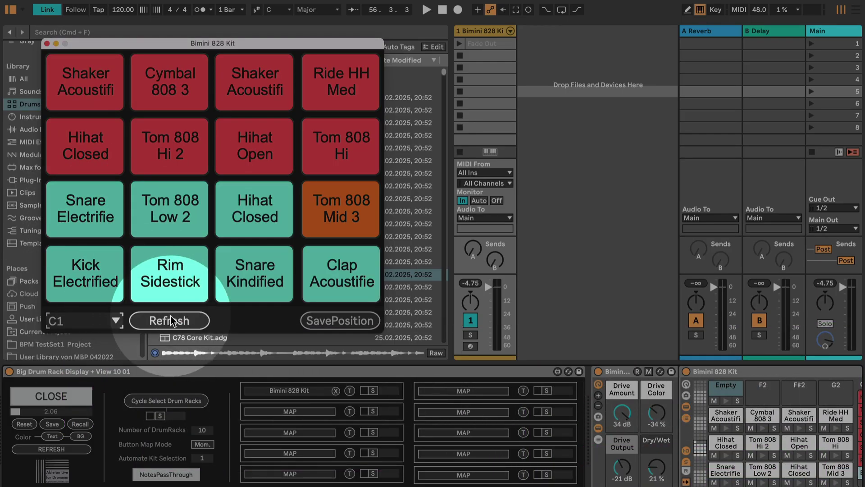
left_click(699, 445)
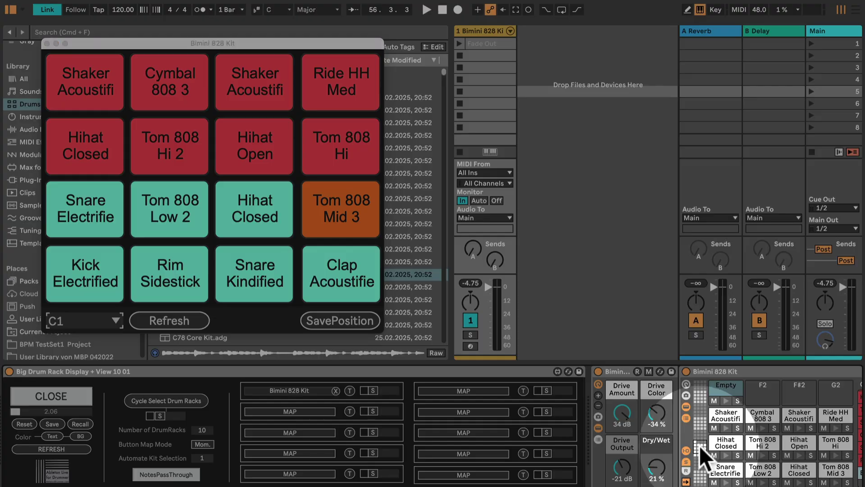
left_click(699, 452)
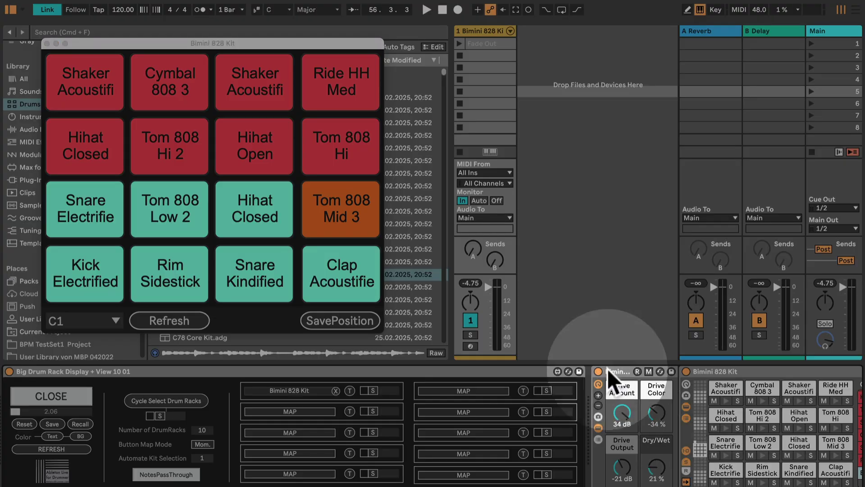
Step: Move the Bimini 828 Kit display window slightly down and to the right, and check its starting note list
left_click_drag(339, 43, 358, 56)
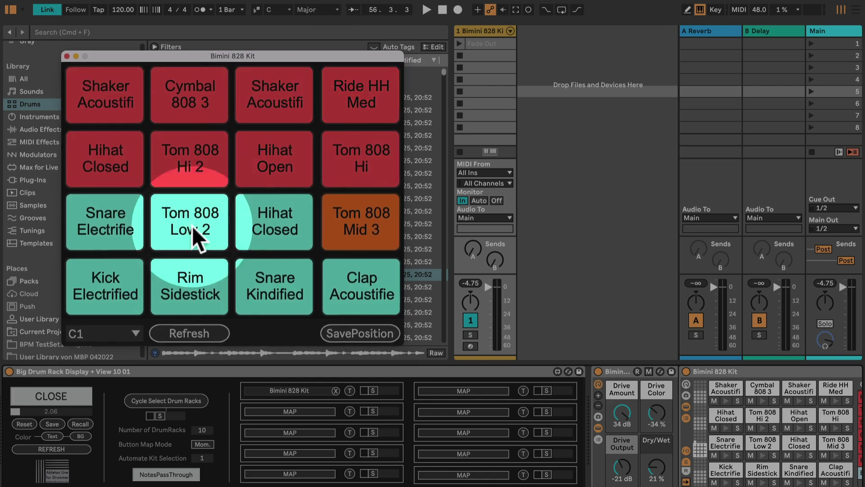
left_click(102, 334)
left_click(102, 333)
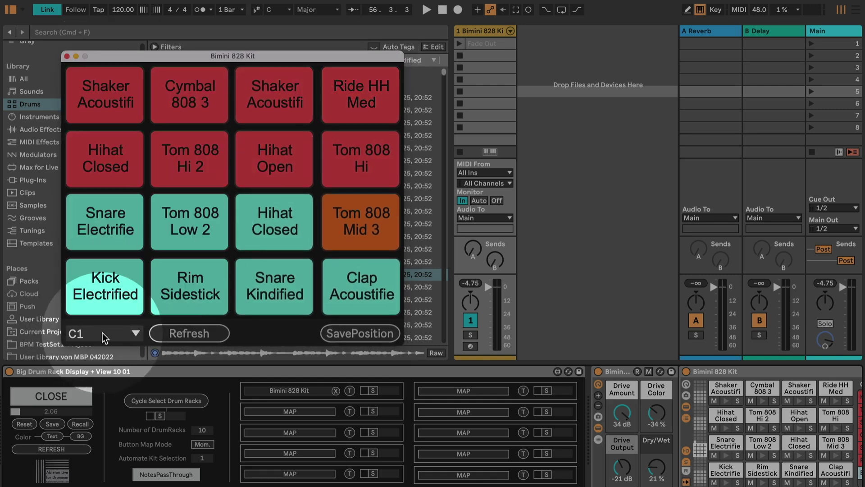
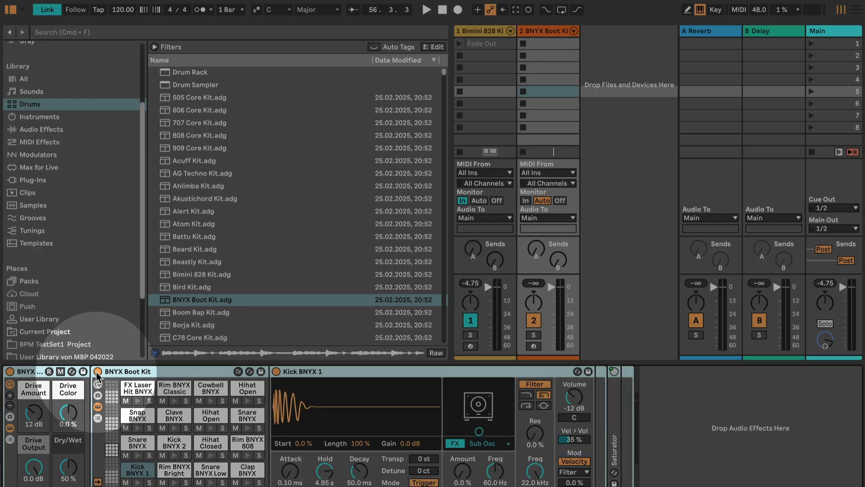
Step: Open the large drum rack display, place its window near the screen's upper edge, and switch it to the BNYX Boot Kit
left_click(490, 30)
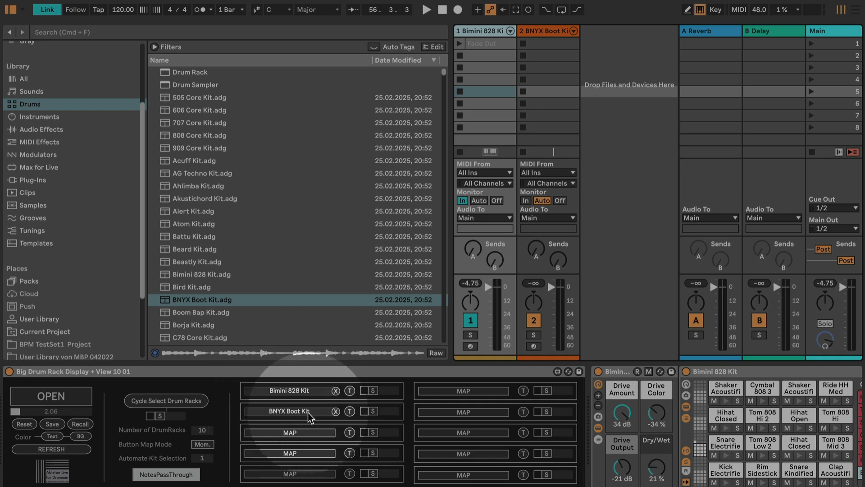
left_click(51, 396)
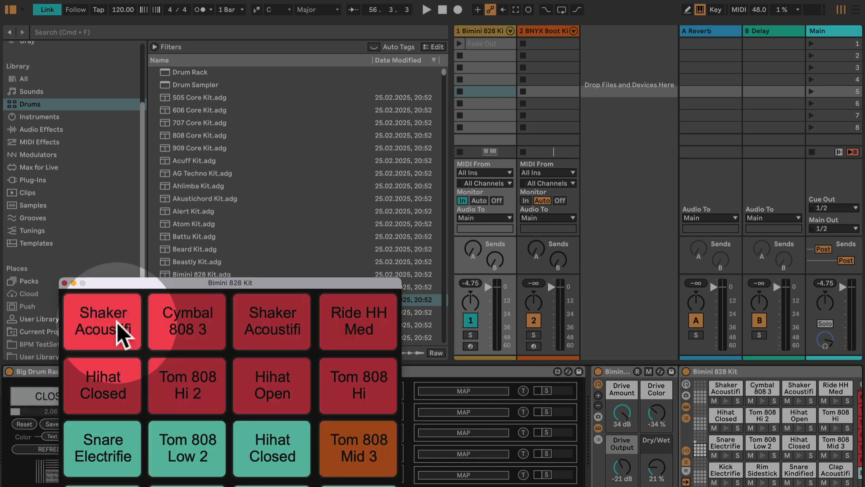
left_click_drag(180, 282, 164, 47)
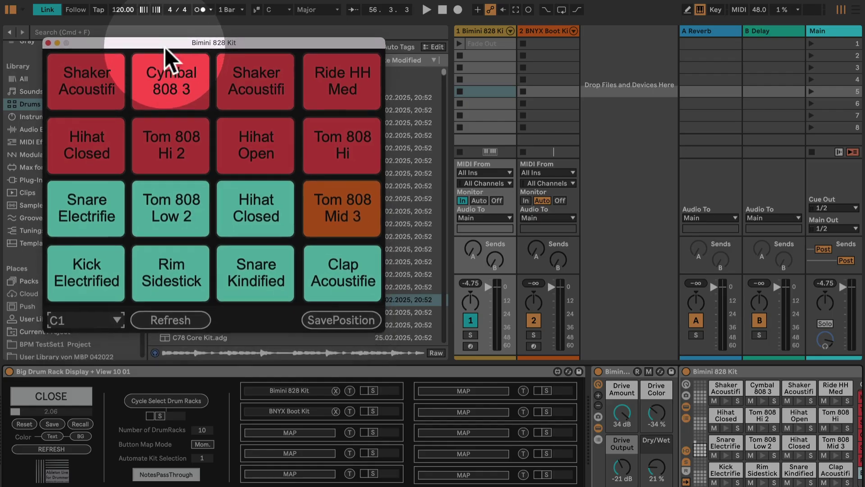
left_click(350, 411)
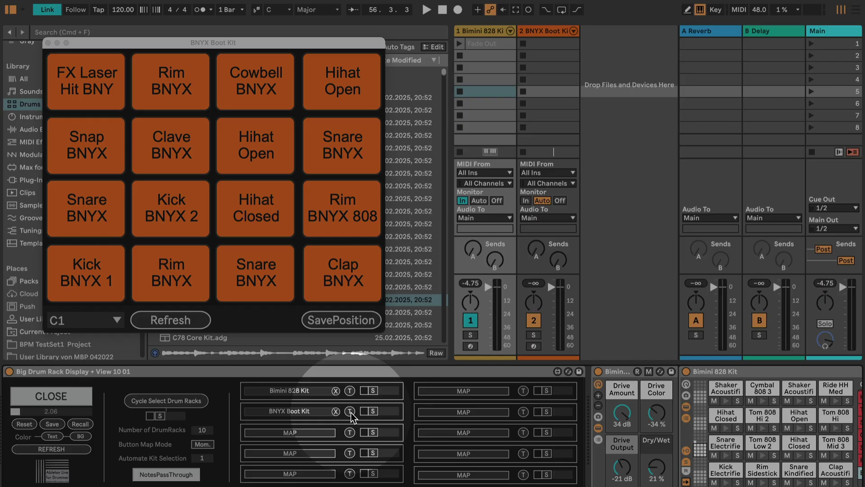
key("a")
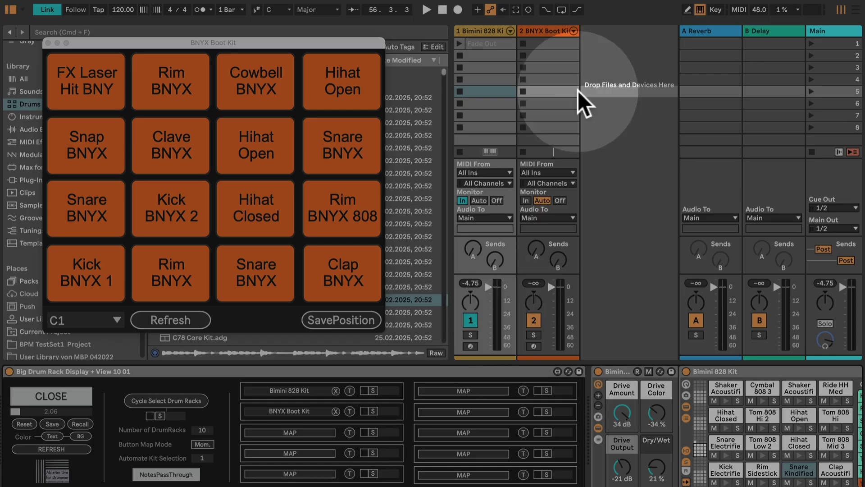
Step: Delete the separate BNYX Boot Kit track and group the Bimini 828 Kit into an Instrument Rack
left_click(537, 31)
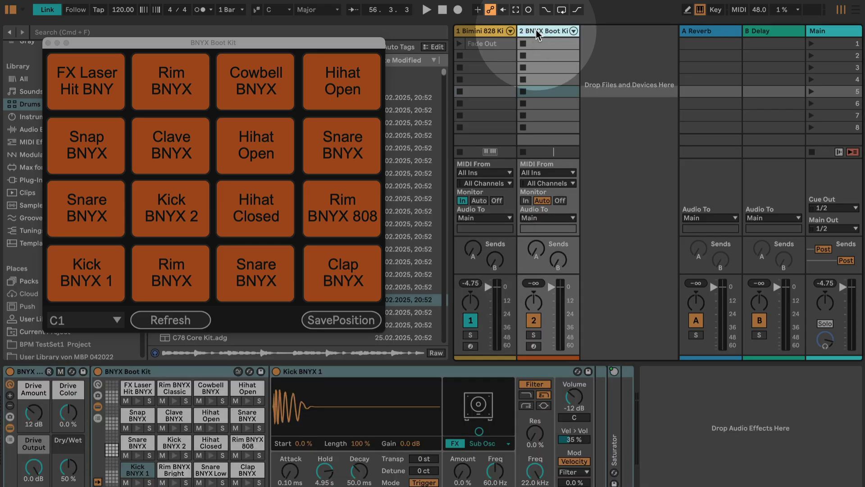
key("Delete")
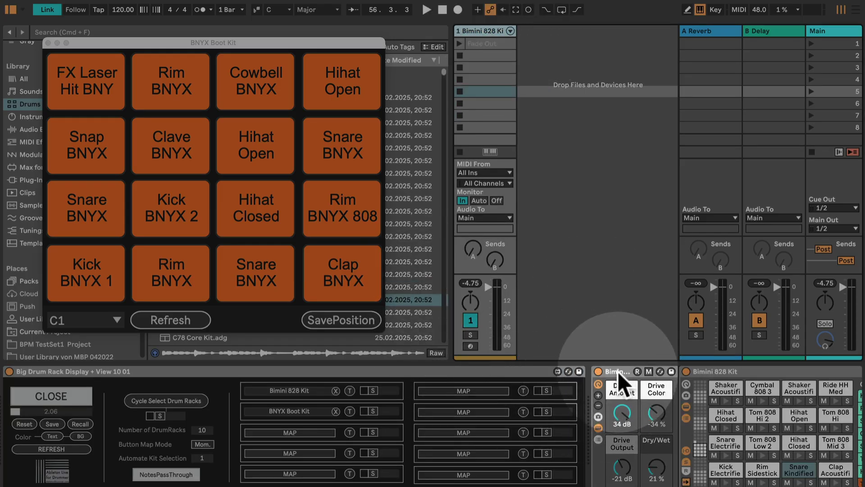
key("super+g")
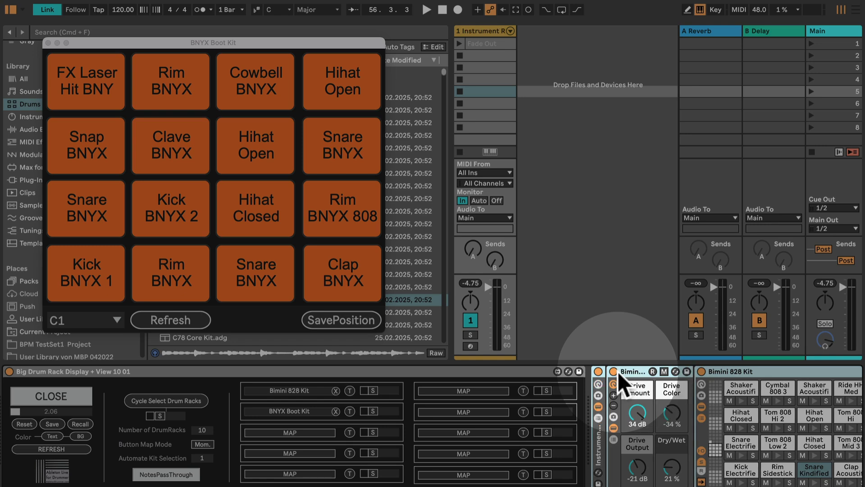
Step: Add a second chain to the Instrument Rack and load BNYX Boot Kit.adg into it
left_click(597, 416)
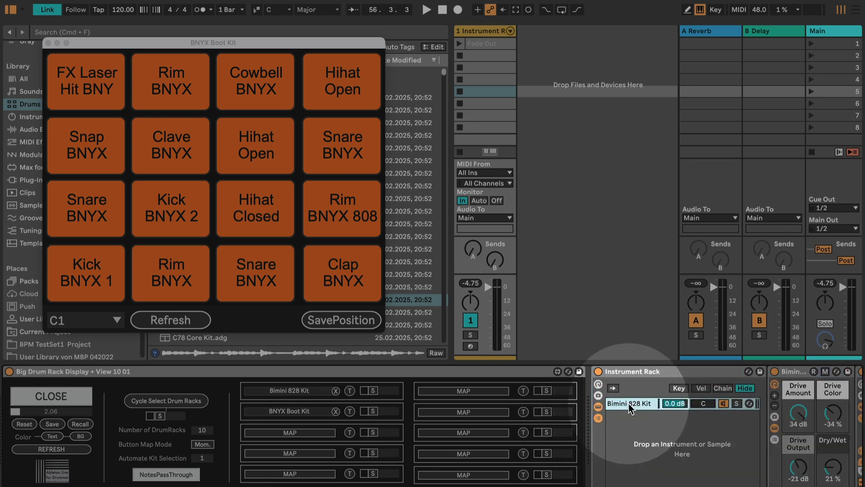
right_click(622, 428)
left_click(640, 450)
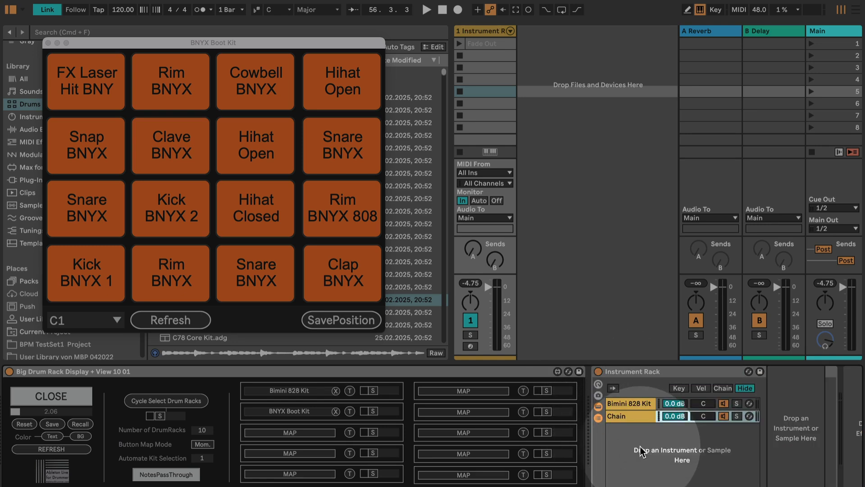
left_click_drag(398, 299, 648, 416)
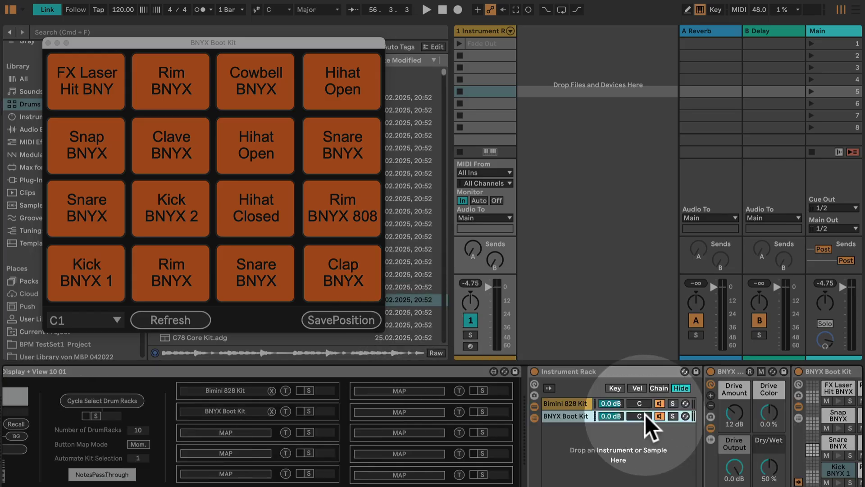
Step: Clear the display's second kit mapping and map it to the BNYX Boot Kit inside the Instrument Rack
left_click(271, 411)
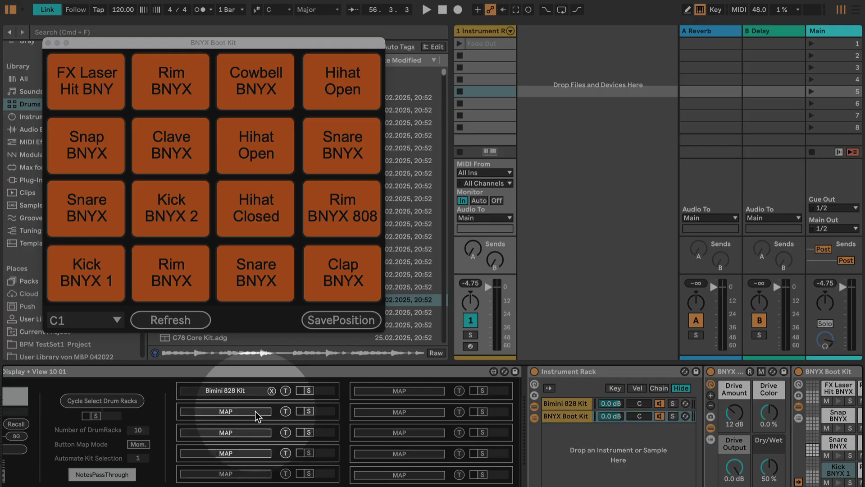
left_click(255, 411)
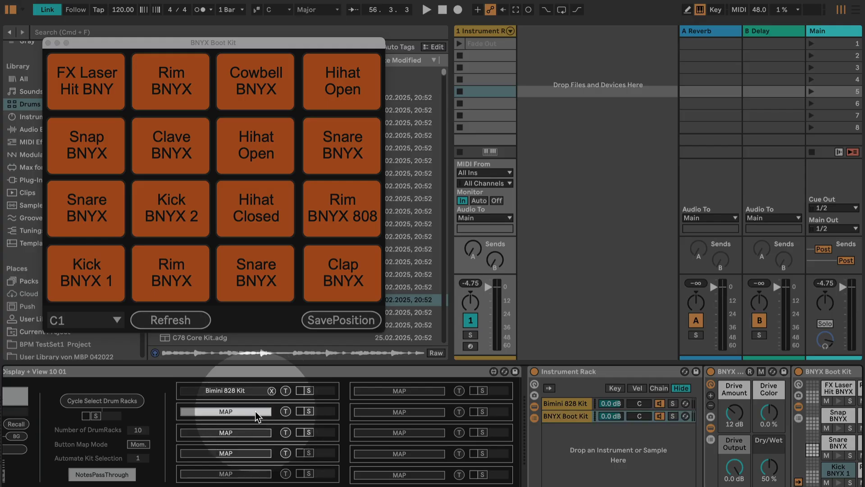
left_click(796, 371)
left_click(682, 372)
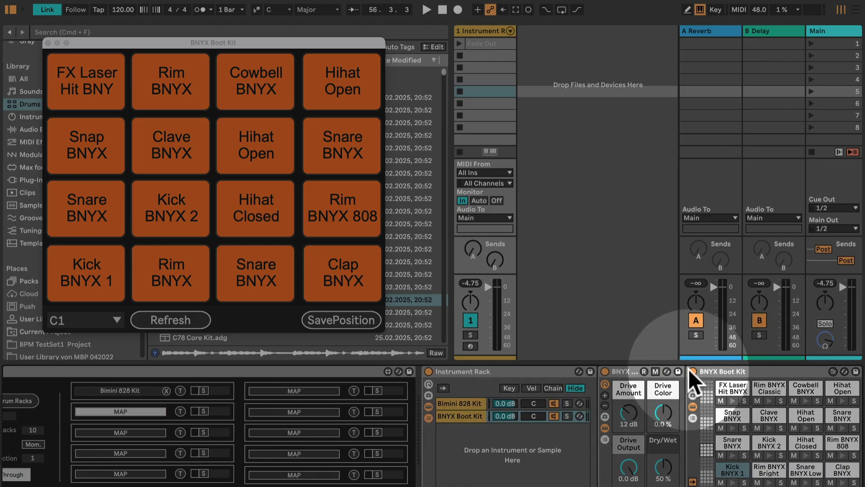
left_click(692, 371)
left_click(692, 371)
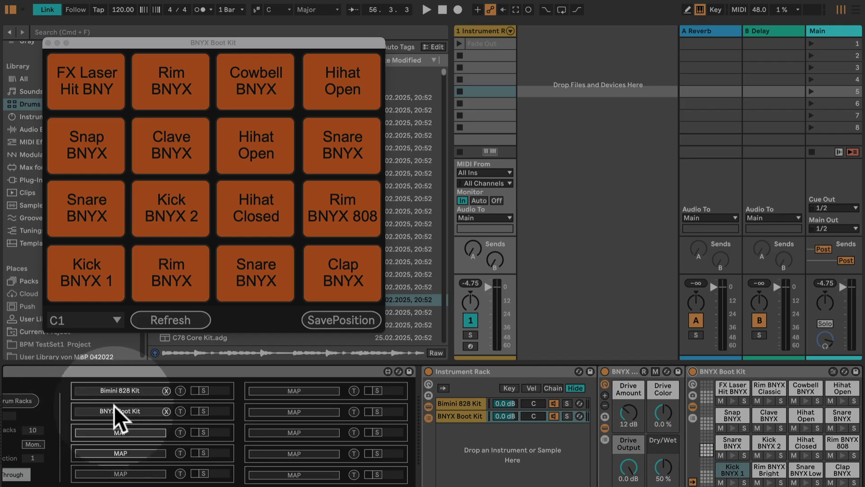
Step: Set the display device's Number of DrumRacks to 2
scroll(156, 419, "left", 3)
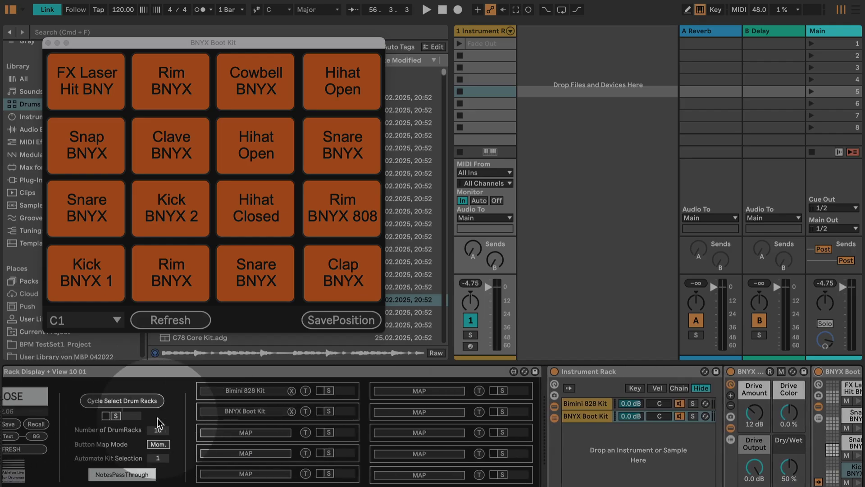
left_click(159, 430)
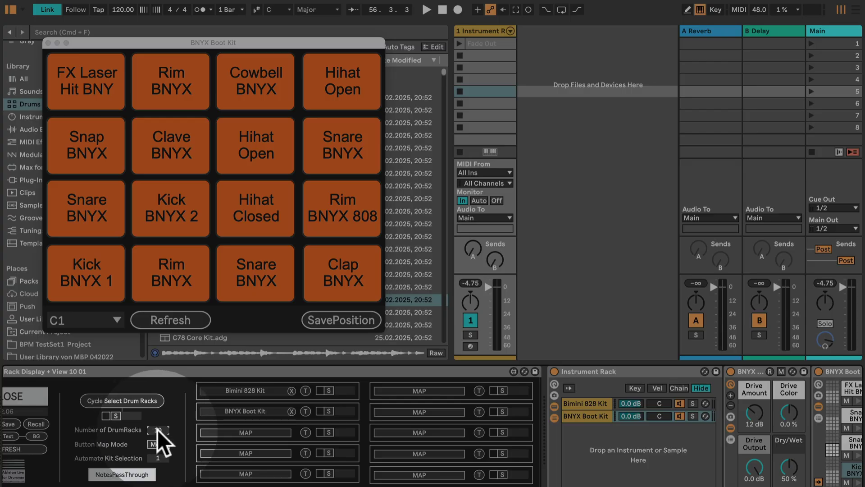
type("2")
key("Return")
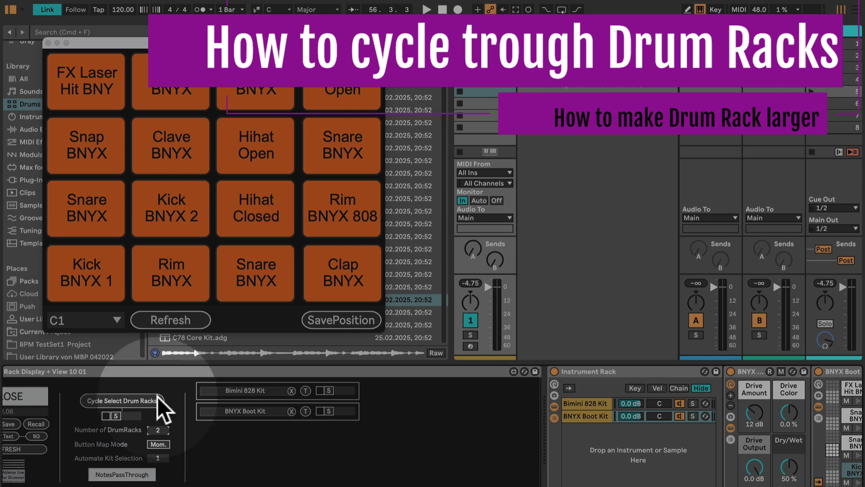
Step: Cycle the large display repeatedly between the Bimini 828 Kit and the BNYX Boot Kit with Cycle Select Drum Racks
left_click(133, 400)
left_click(133, 399)
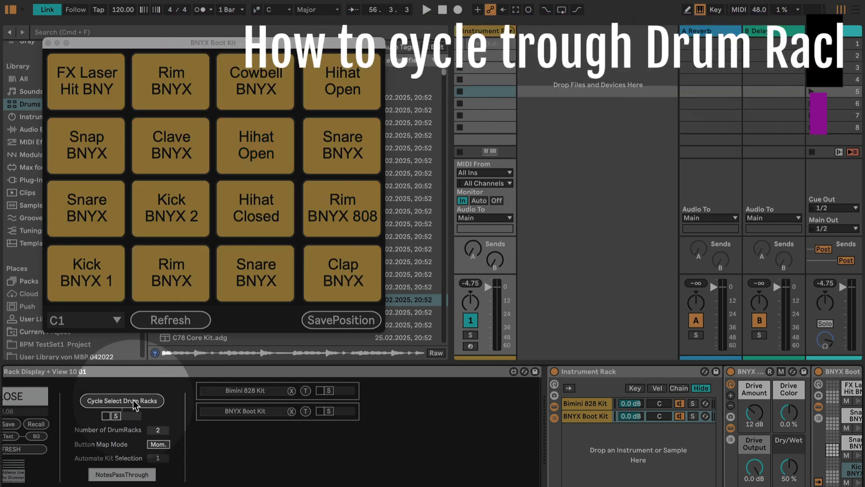
left_click(133, 399)
left_click(134, 400)
left_click(133, 399)
left_click(134, 399)
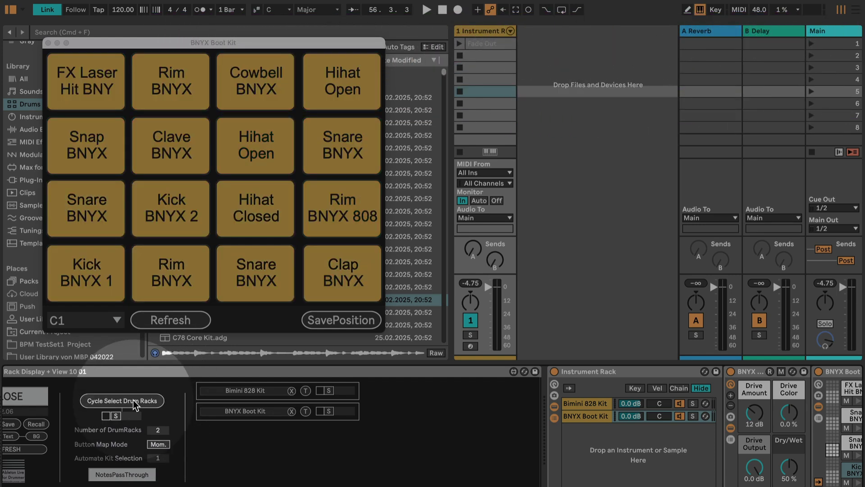
left_click(134, 399)
left_click(133, 399)
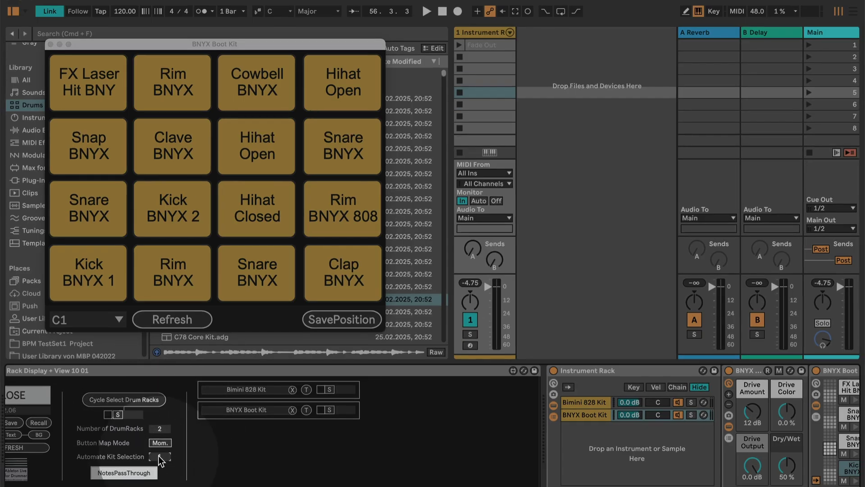
Step: Set Automate Kit Selection to 1 for the Bimini 828 Kit and back to 2 for the BNYX Boot Kit
key("Down")
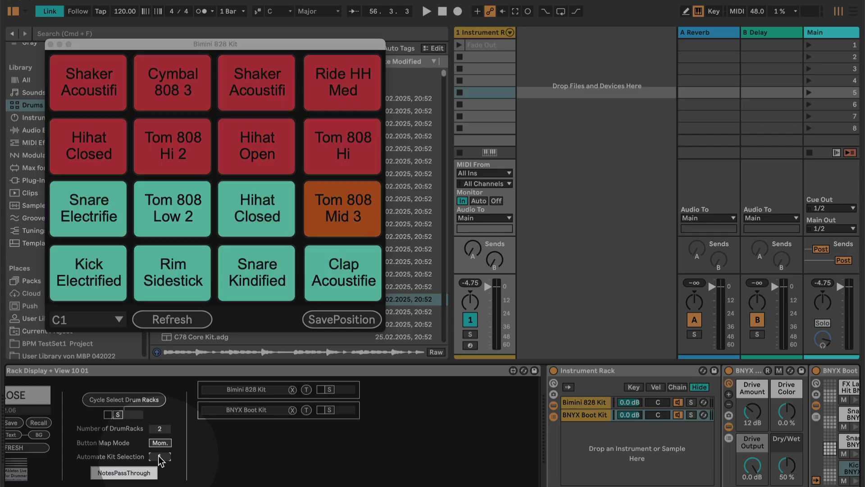
key("Up")
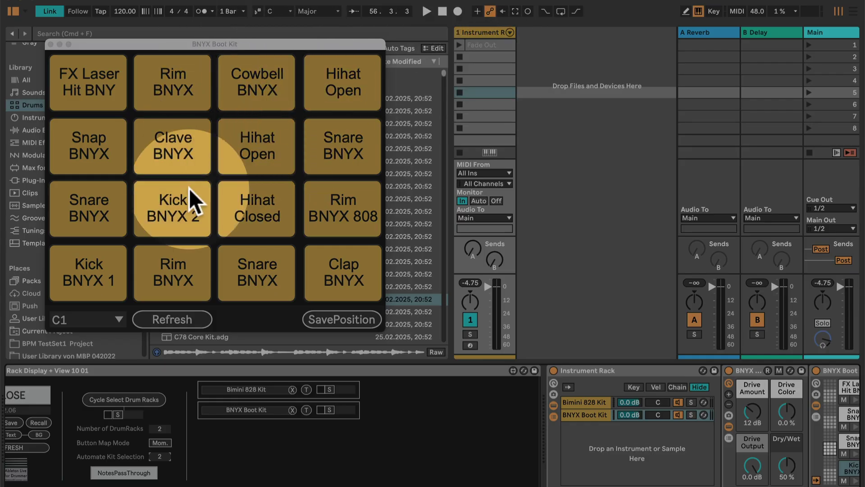
Step: Create a clip in the track's fifth slot with an AutomateKitSelection envelope at 1 until 1.3 and 2 from there, and launch it
scroll(168, 402, "left", 3)
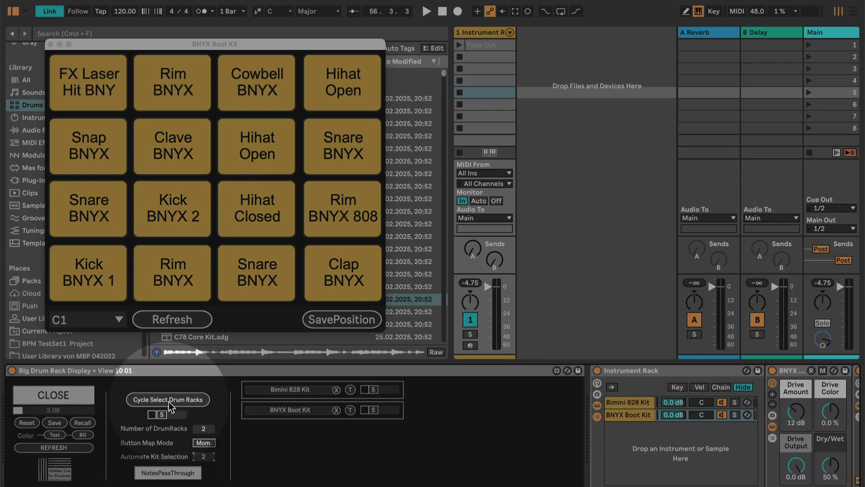
double_click(482, 92)
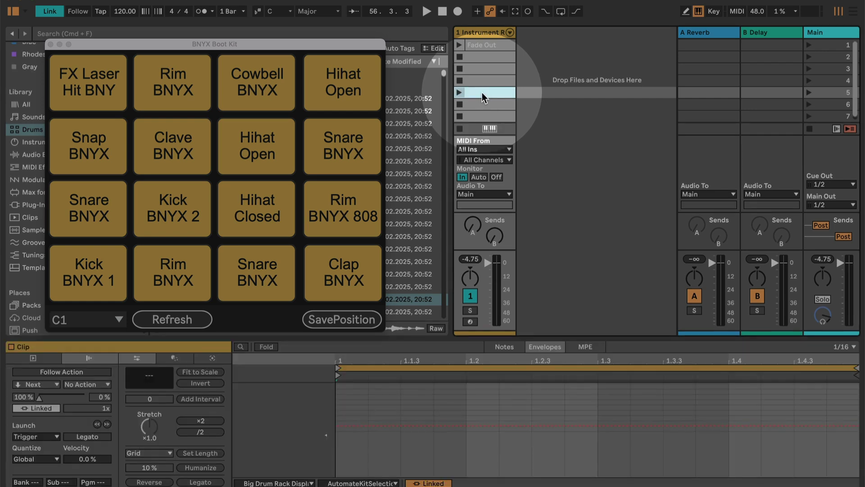
left_click(377, 482)
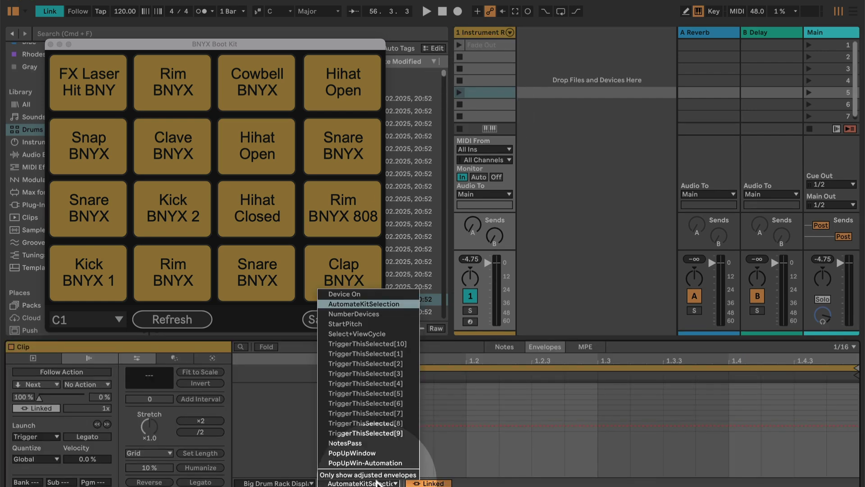
left_click(378, 482)
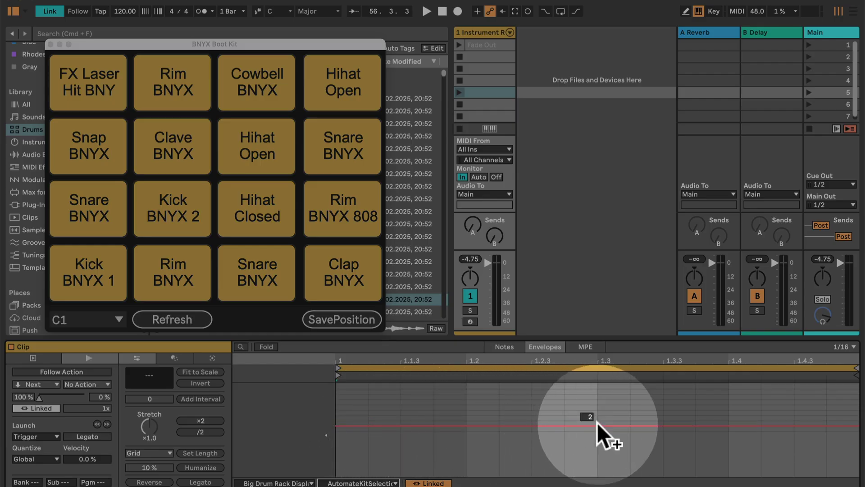
left_click_drag(588, 424, 598, 431)
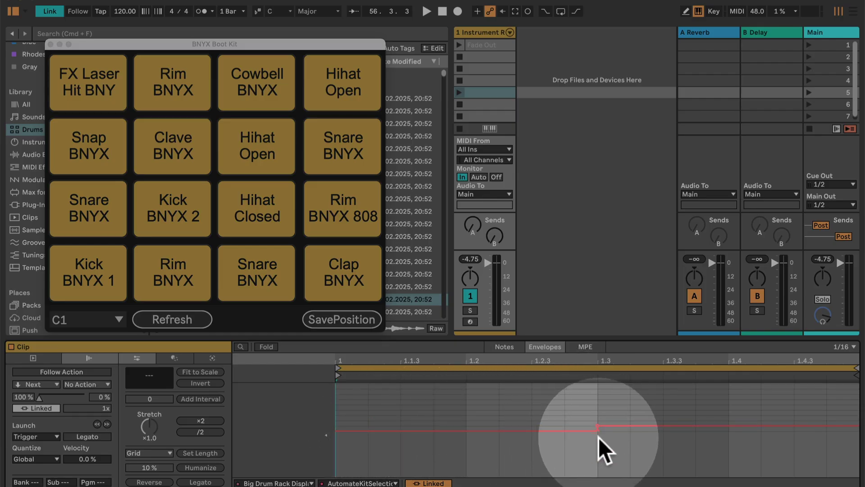
left_click(460, 92)
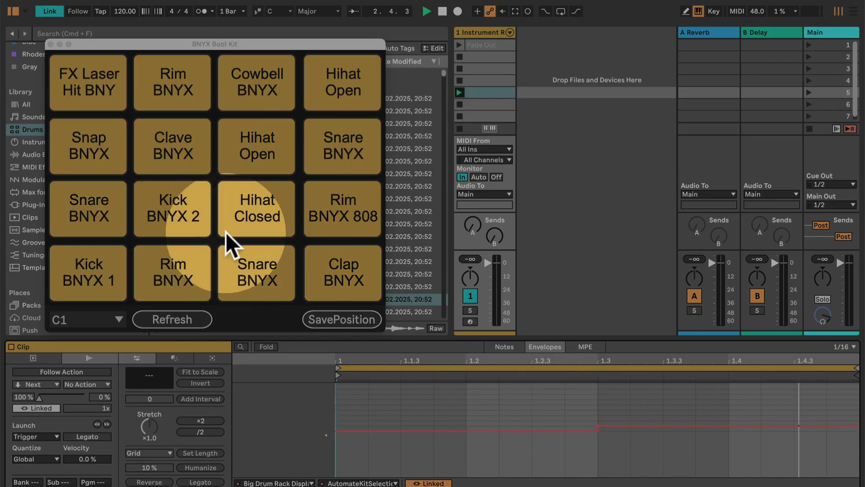
Step: Move the Instrument Rack onto a new track, leaving the display device on the first MIDI track
left_click(481, 28)
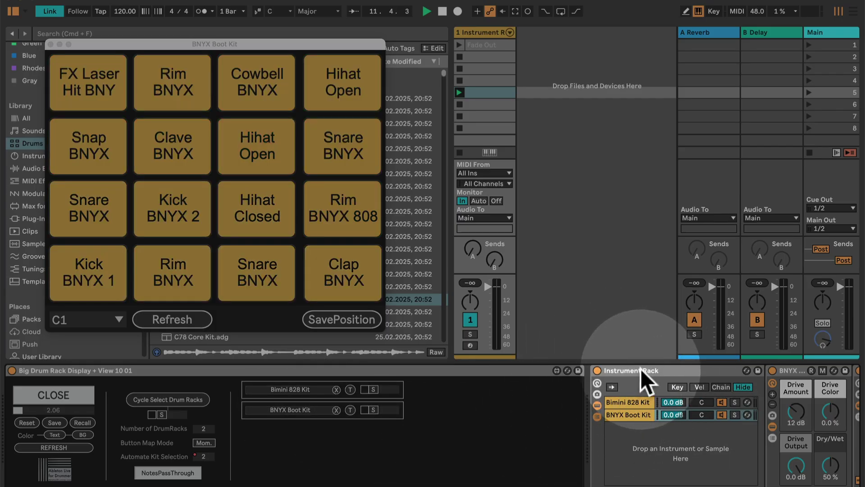
left_click_drag(640, 369, 589, 280)
left_click(487, 30)
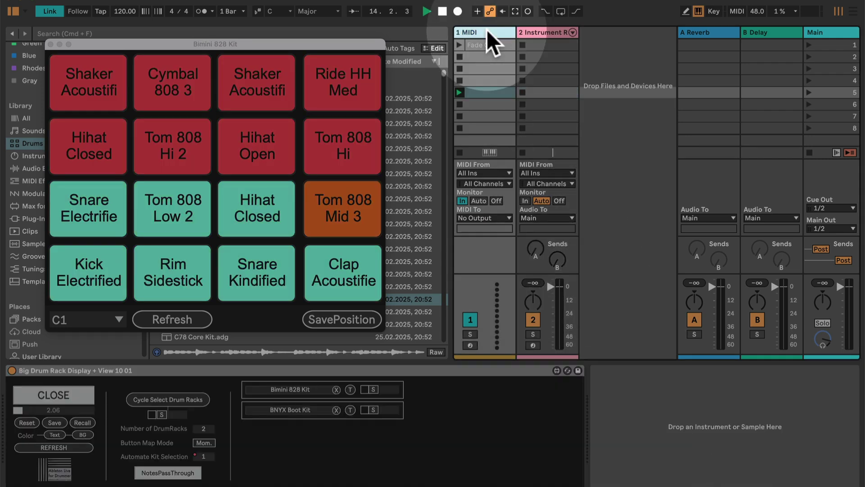
Step: Set the Instrument Rack track's monitoring to In, reselect the display device's MIDI track, and stop playback
left_click(545, 32)
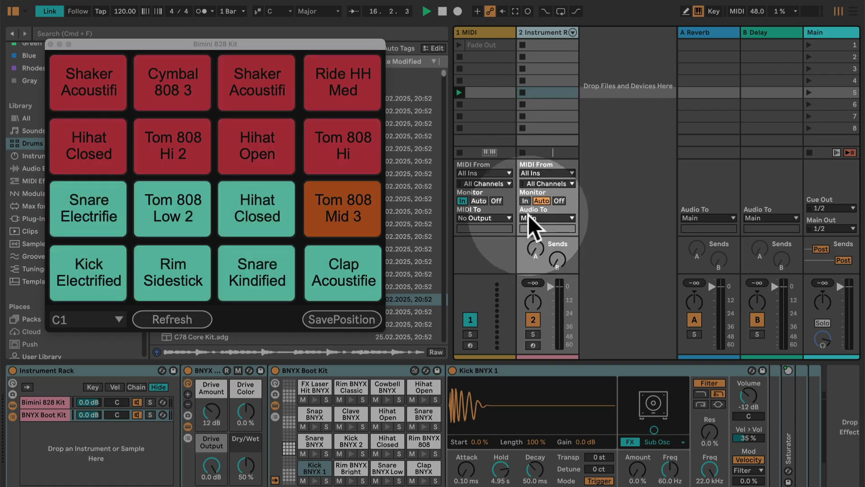
left_click(524, 201)
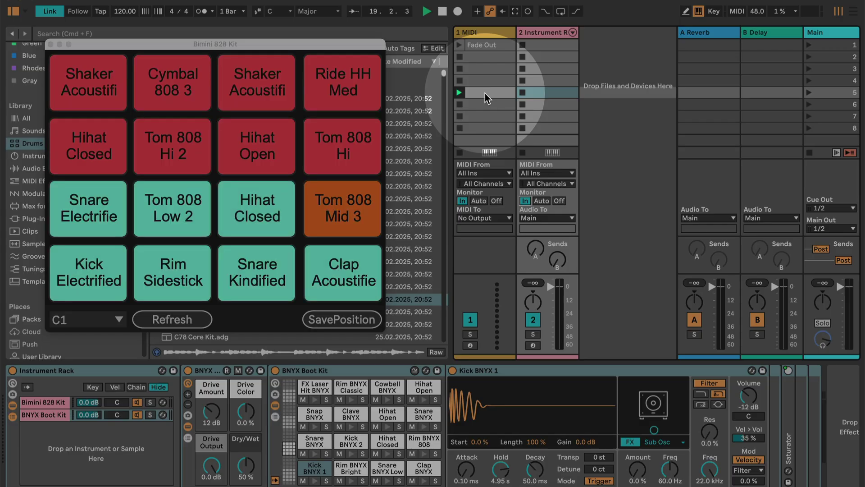
left_click(492, 31)
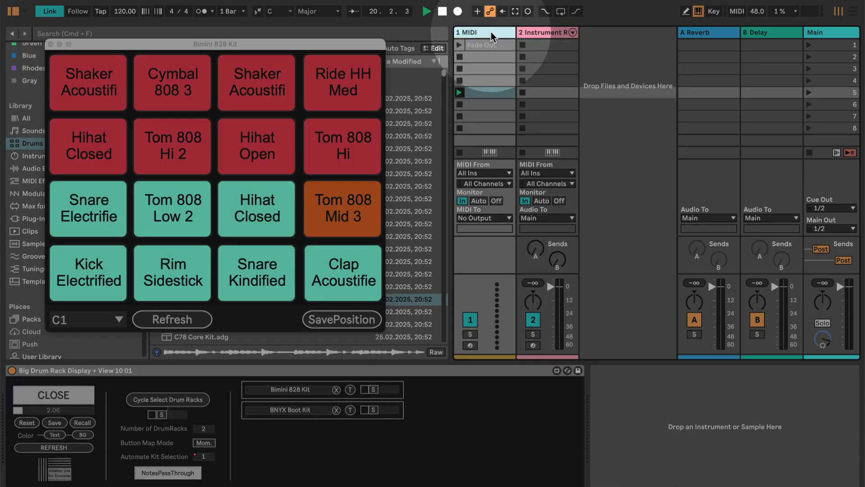
key("space")
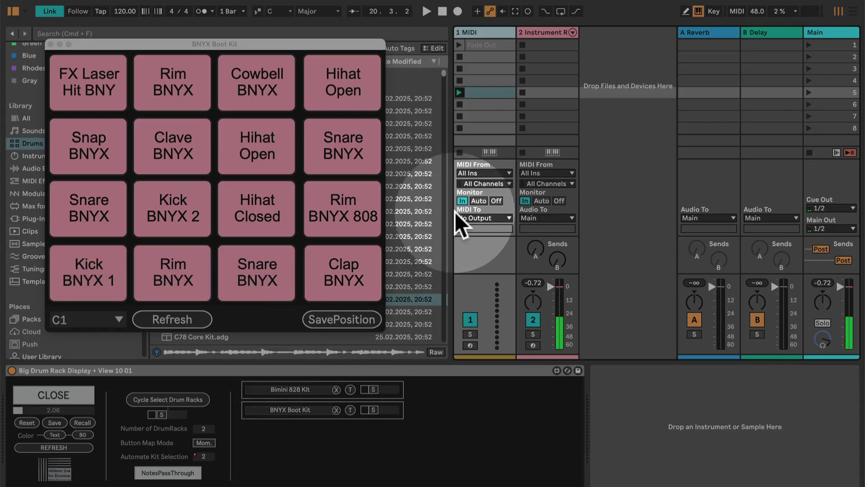
Step: Inspect the Bimini 828 Kit chain and macros in the Instrument Rack track and compare them with the display device's MIDI track
left_click(546, 32)
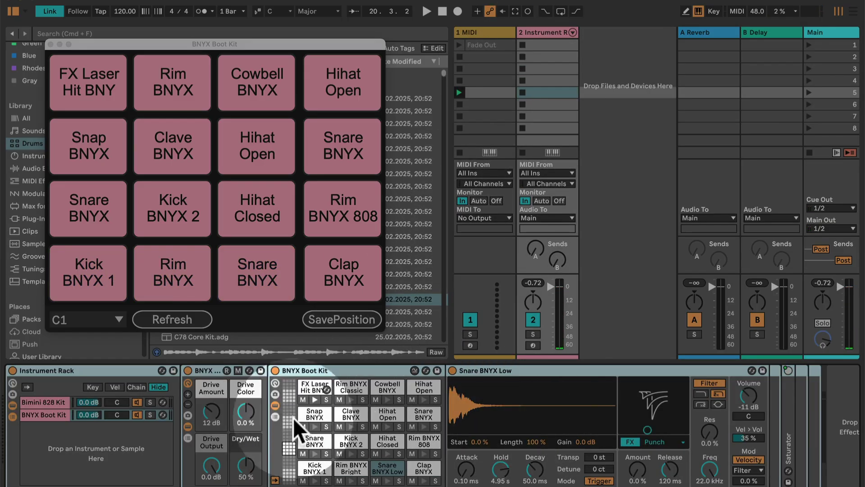
left_click(51, 403)
left_click(13, 383)
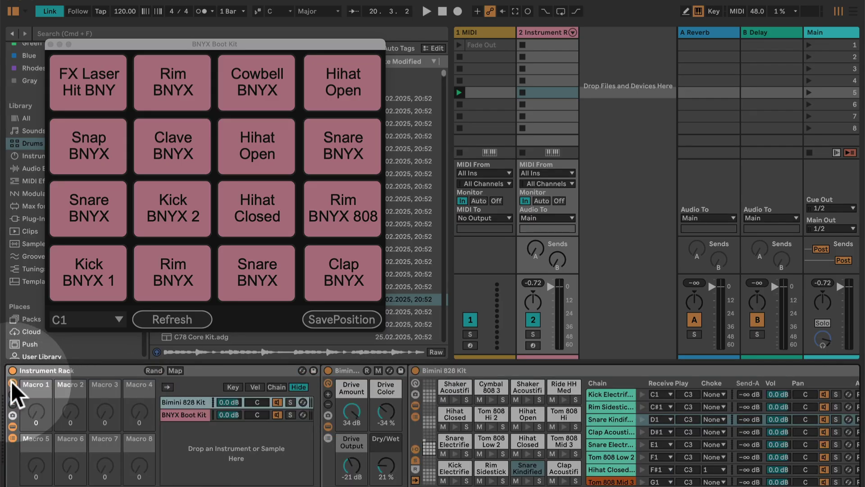
left_click(13, 383)
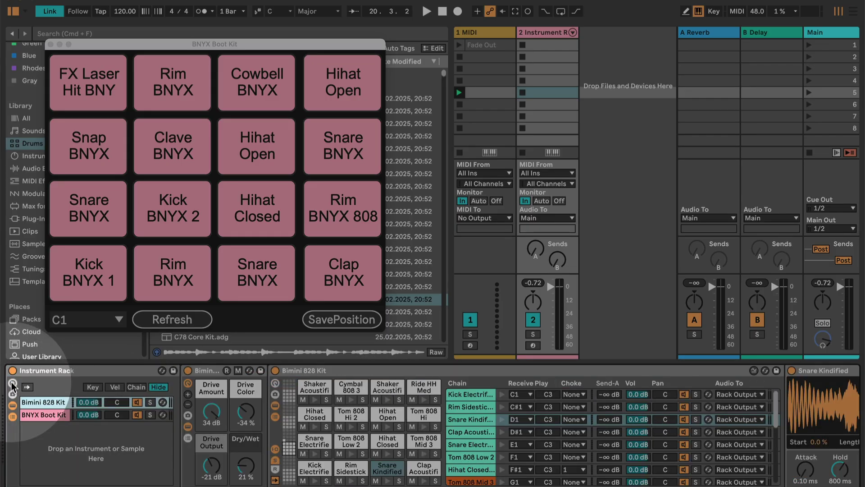
left_click(490, 33)
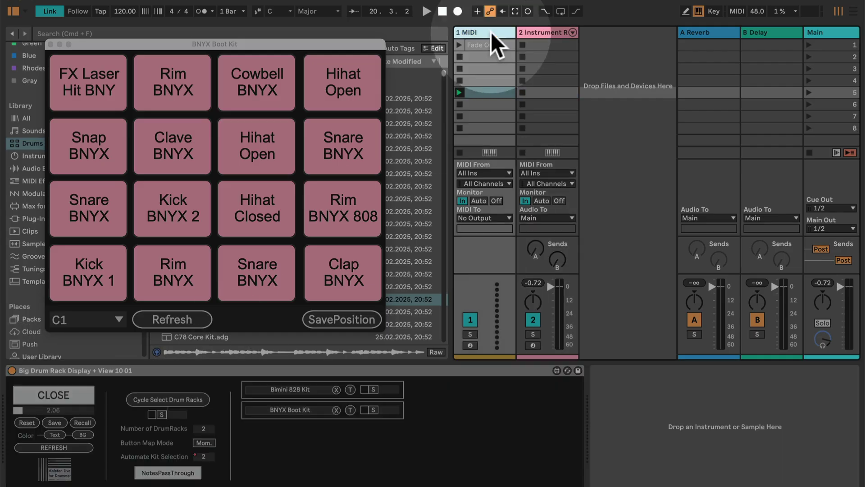
left_click(308, 442)
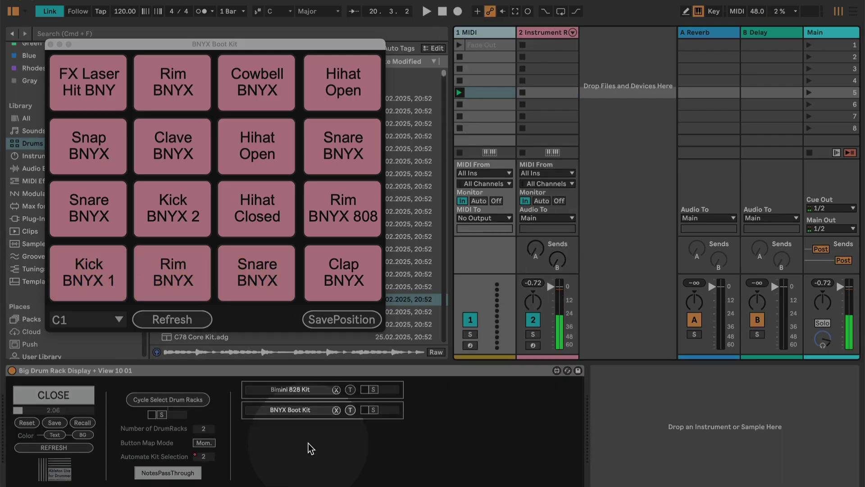
left_click(519, 50)
left_click(539, 31)
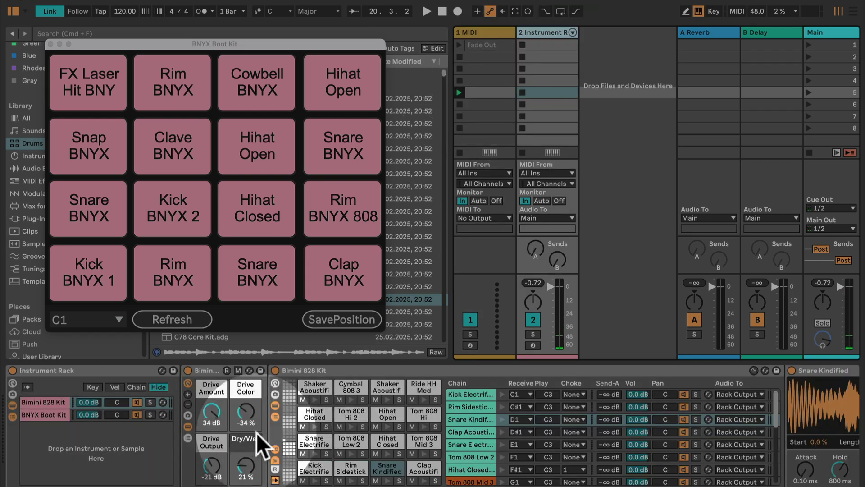
left_click(486, 30)
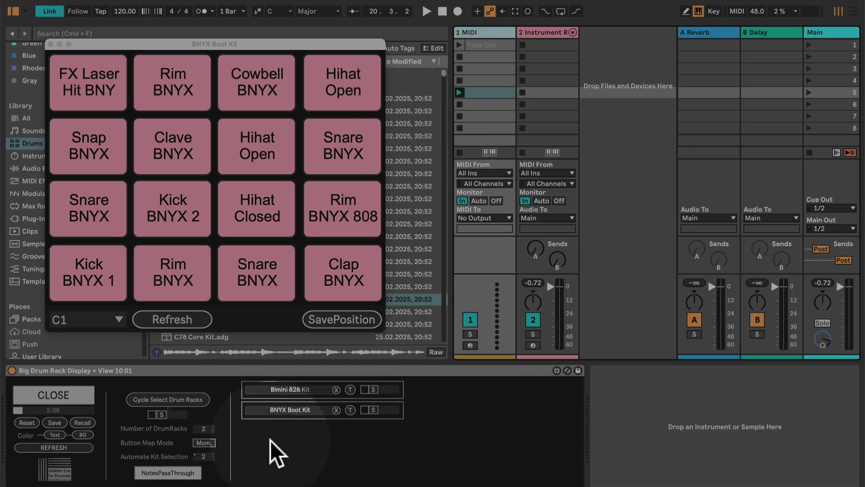
Step: Play the kit selection clip, try several pads in the large display, and stop playback
key("space")
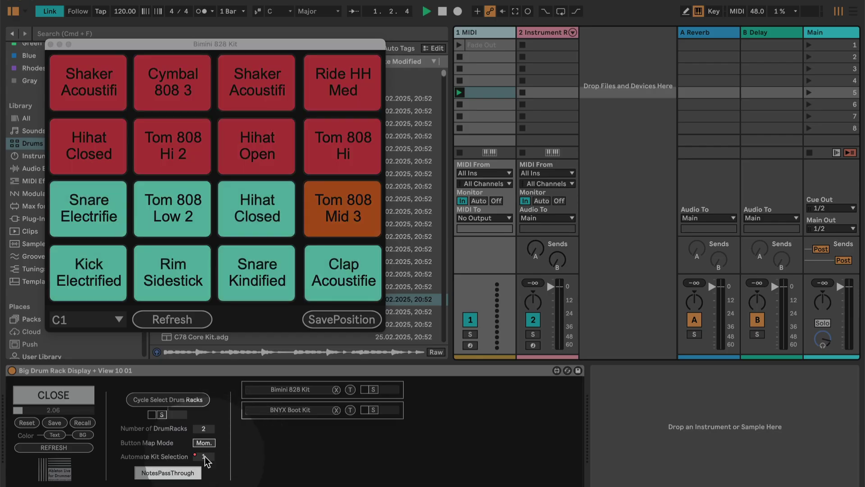
left_click(277, 260)
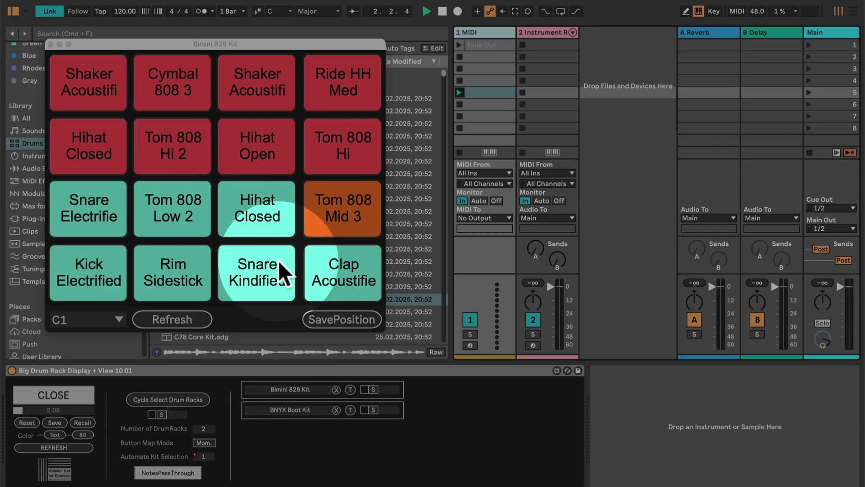
left_click(256, 212)
left_click(201, 256)
left_click(206, 259)
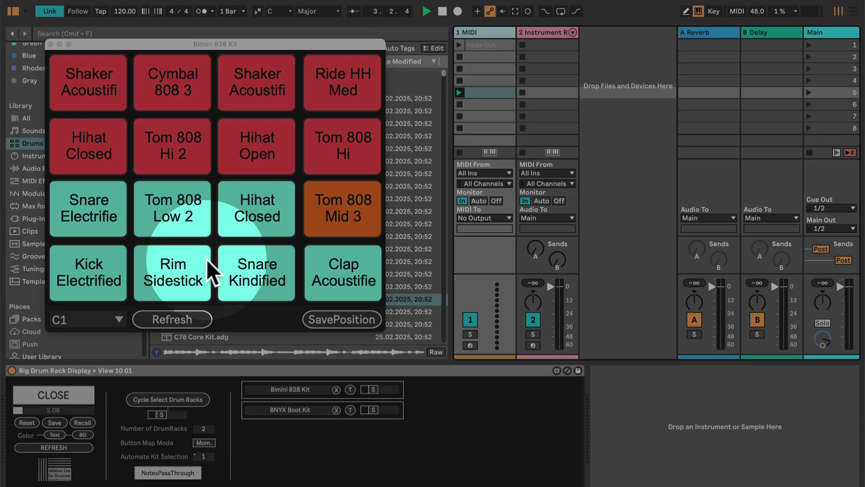
key("space")
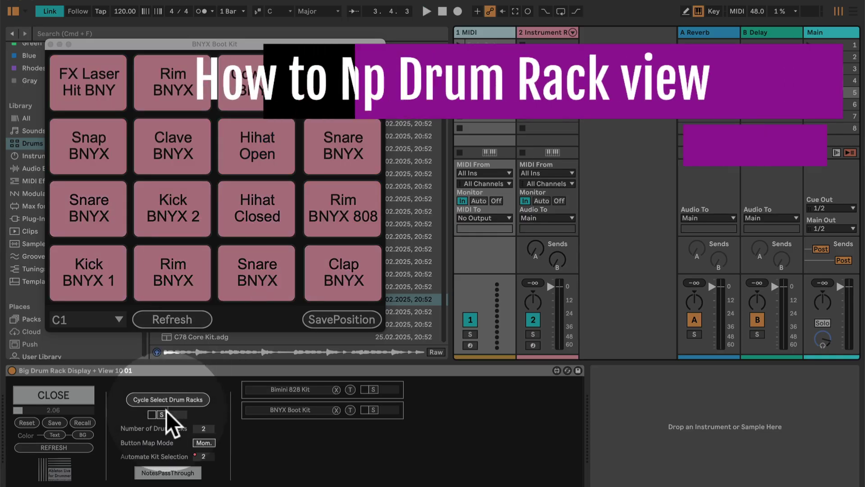
Step: Key-map the trigger button of the Bimini 828 Kit to 1 and that of the BNYX Boot Kit to 2
left_click(318, 387)
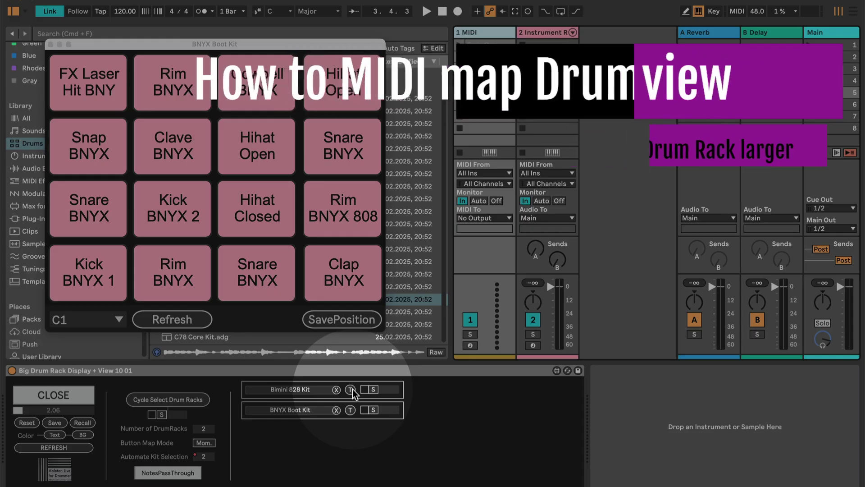
key("super+k")
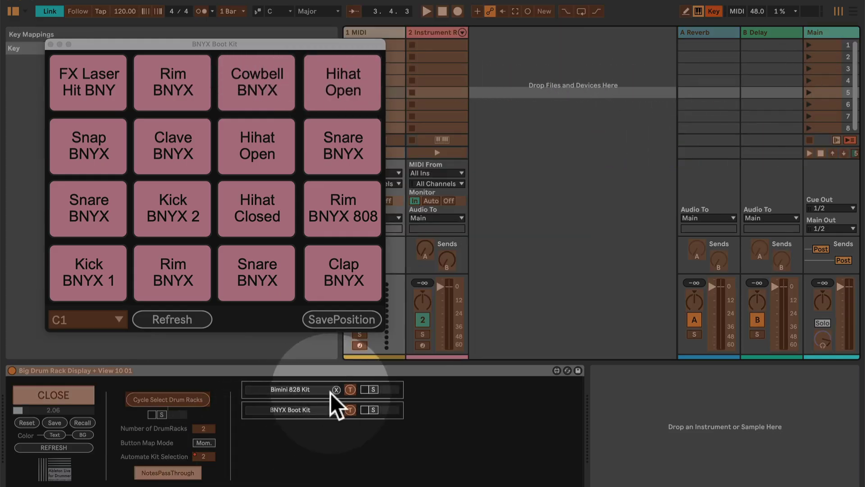
left_click(350, 388)
key("1")
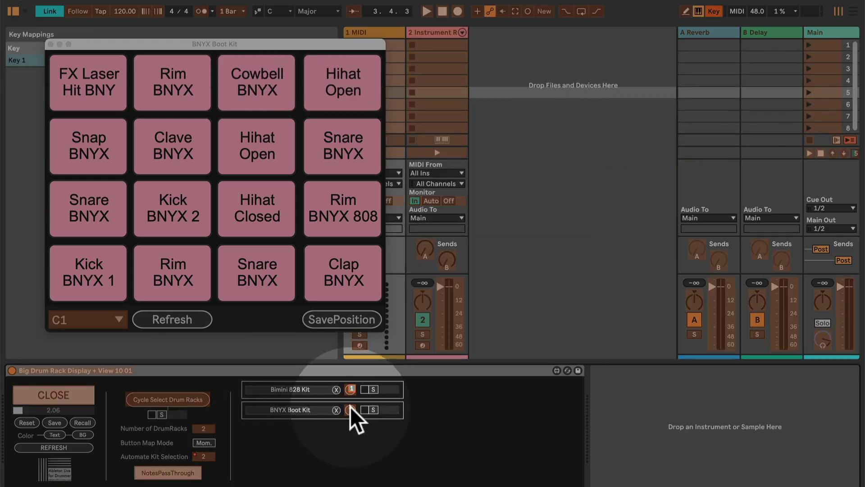
left_click(351, 409)
key("2")
key("super+k")
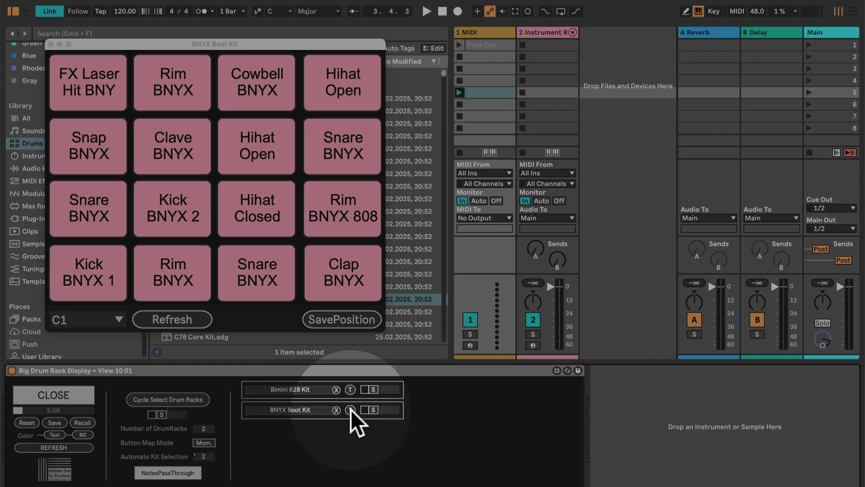
Step: Delete the automation clip in the first track's fifth slot and test switching between the two kits
left_click(493, 91)
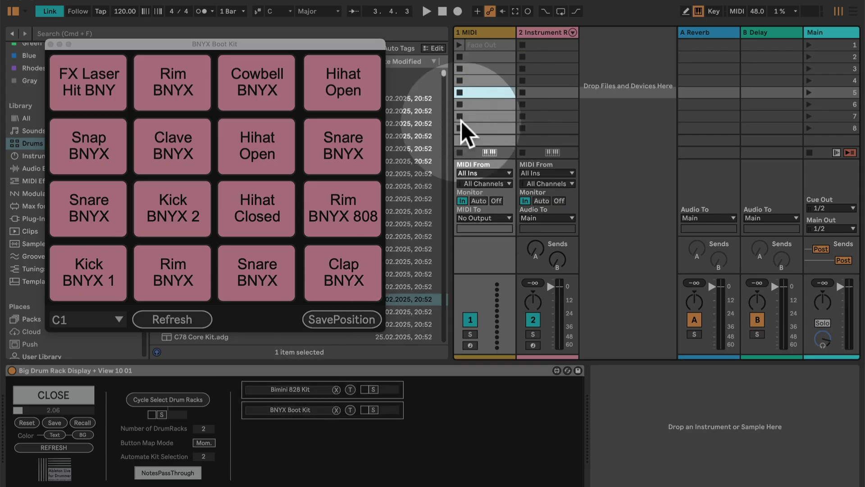
left_click(351, 390)
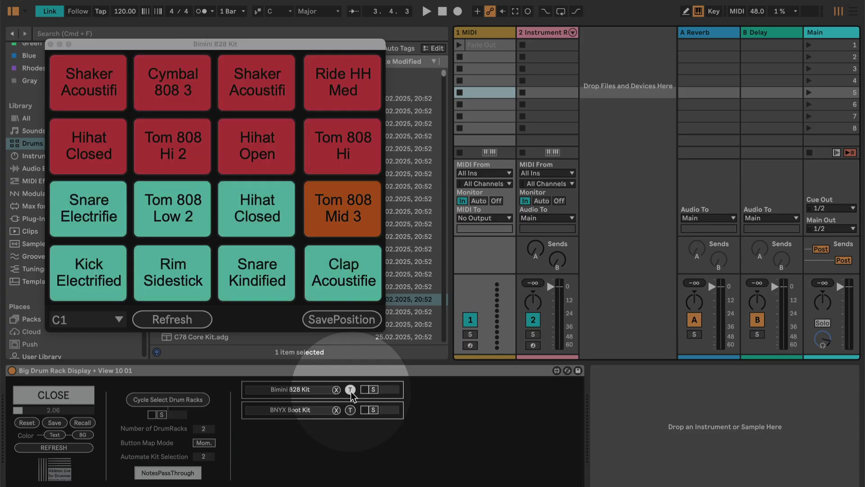
left_click(314, 386)
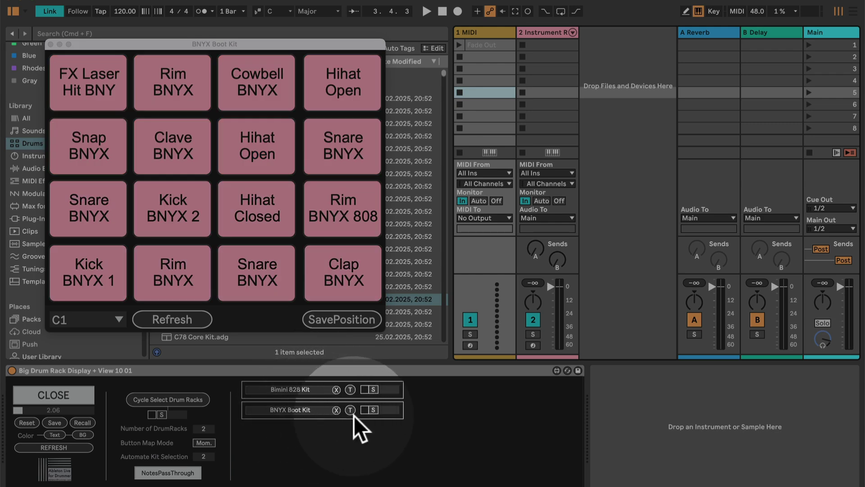
Step: Review the kit triggers' key assignments and the mappable controls in MIDI mapping mode
key("super+k")
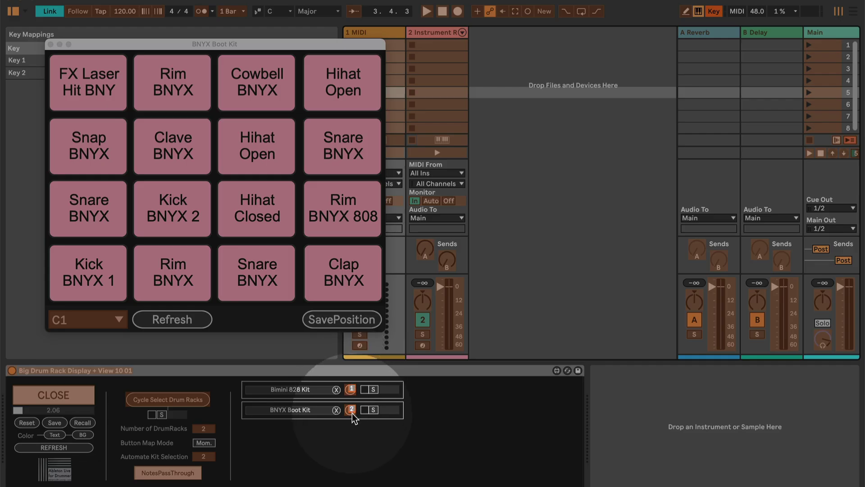
key("super+k")
key("super+m")
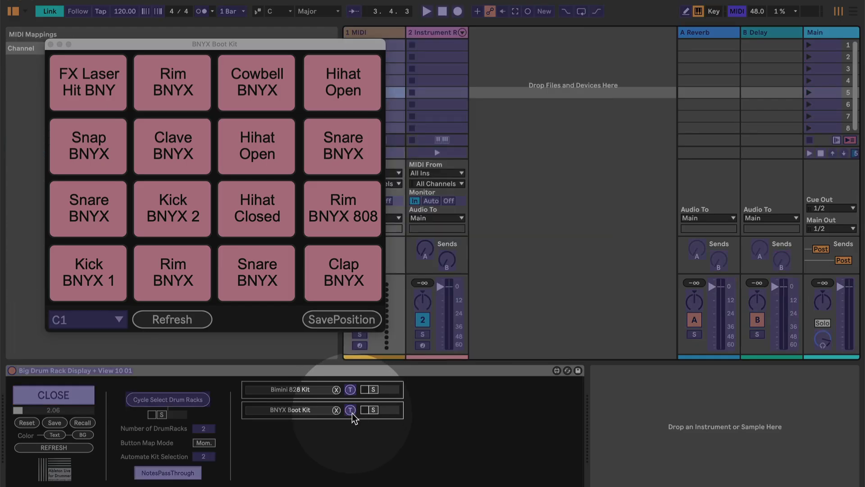
key("super+m")
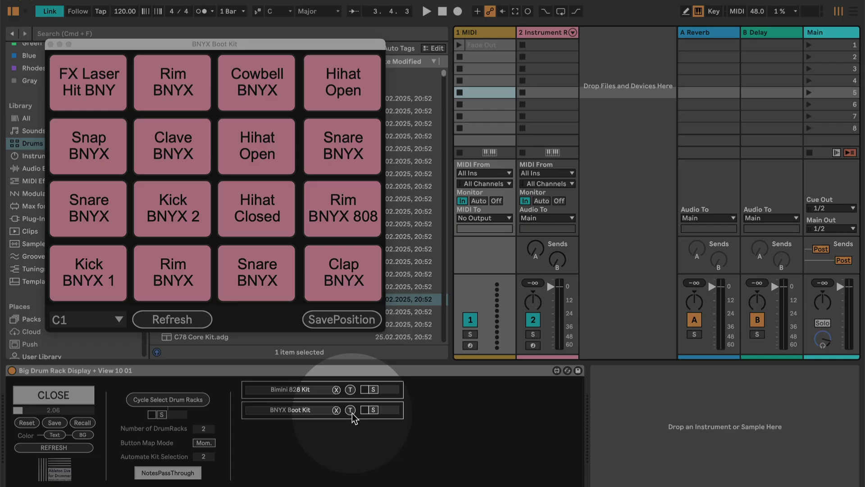
Step: MIDI-map the Bimini 828 Kit's trigger button to note G1 on channel 10
key("super+m")
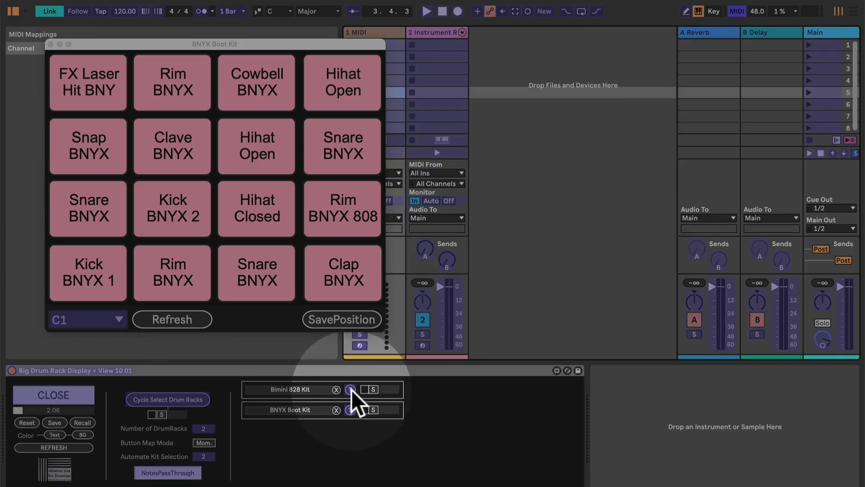
left_click(350, 390)
left_click(350, 411)
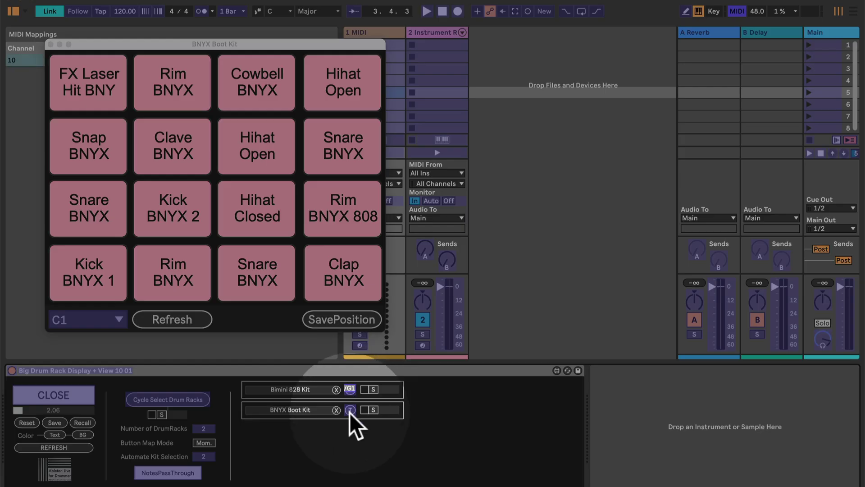
key("super+m")
Step: Switch Button Map Mode to Toggle and back to Mom
left_click(203, 442)
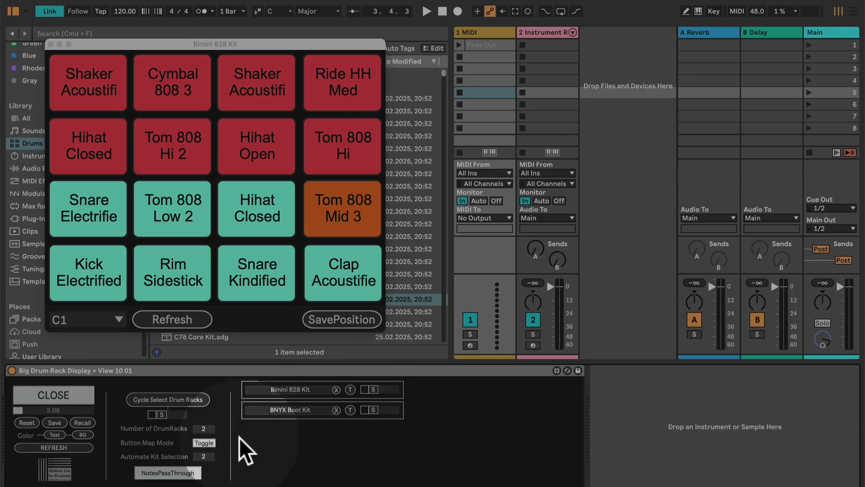
left_click(203, 442)
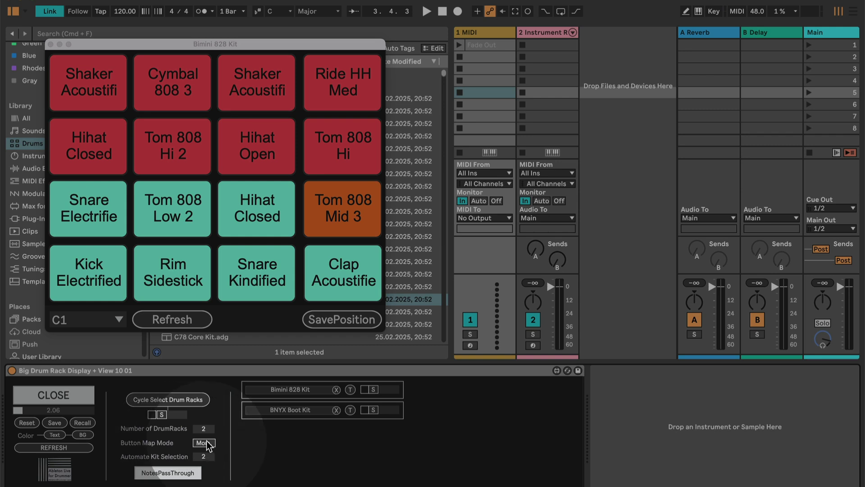
Step: Delete the MIDI mapping from the Bimini 828 Kit's trigger button
key("super+m")
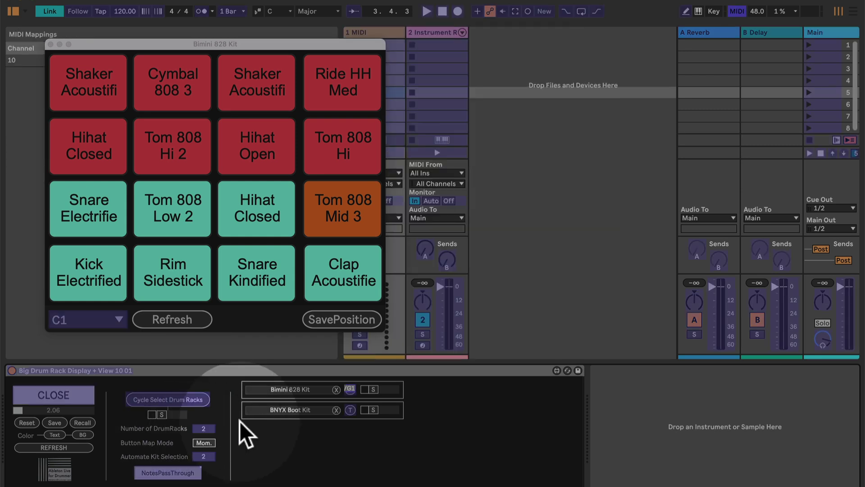
left_click(350, 389)
key("Delete")
key("super+m")
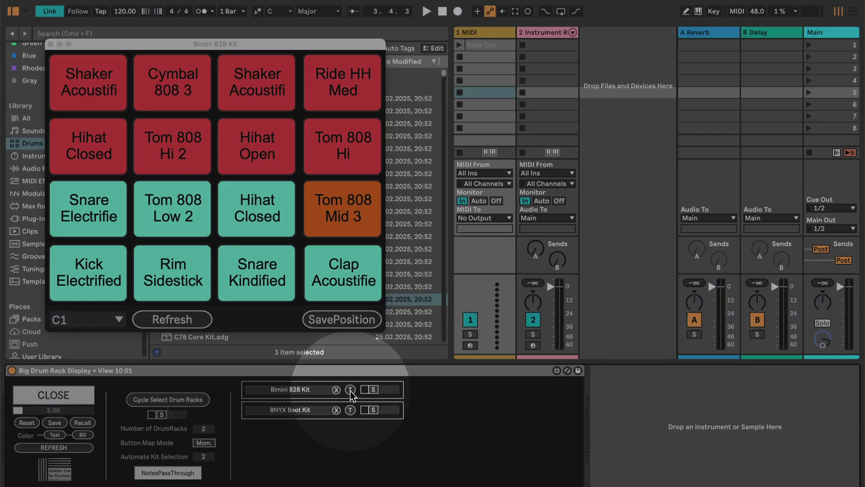
Step: Turn the Bimini 828 Kit slot's own note assignment (S) on and off, and briefly check MIDI mapping mode
left_click(373, 389)
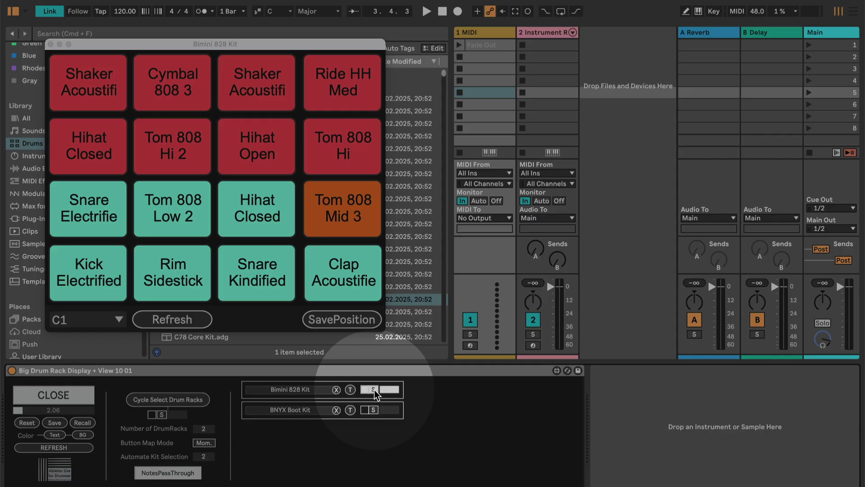
left_click(374, 389)
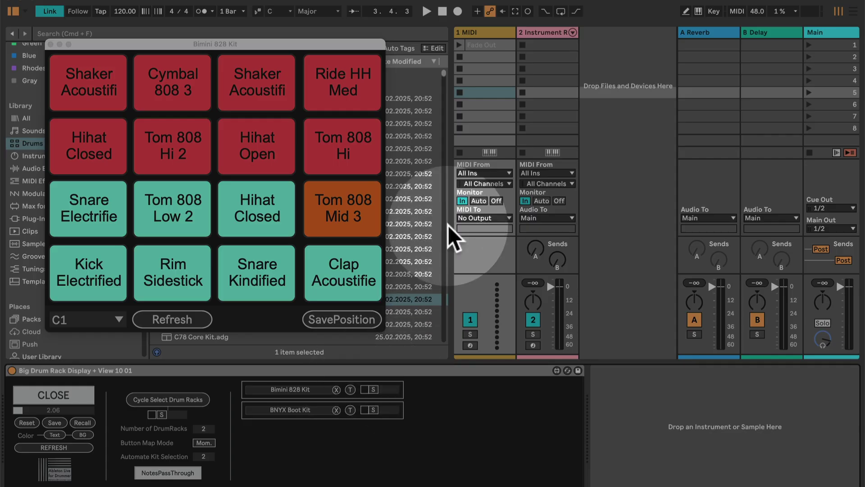
left_click(364, 389)
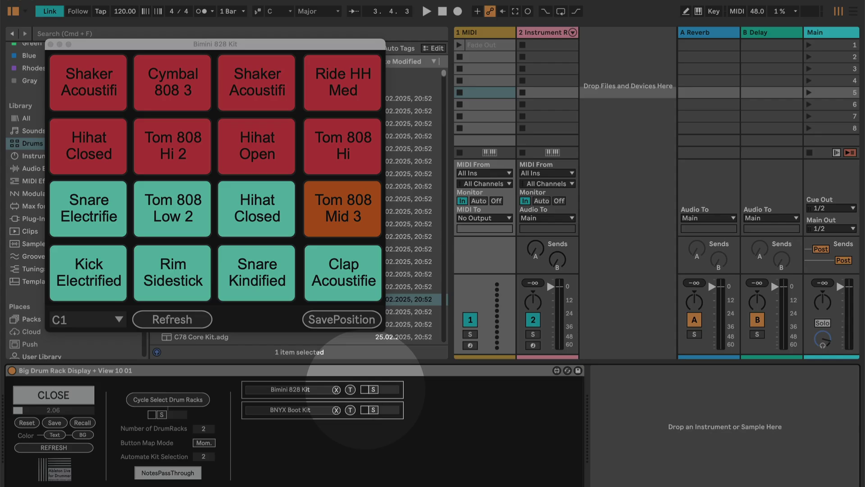
key("super+m")
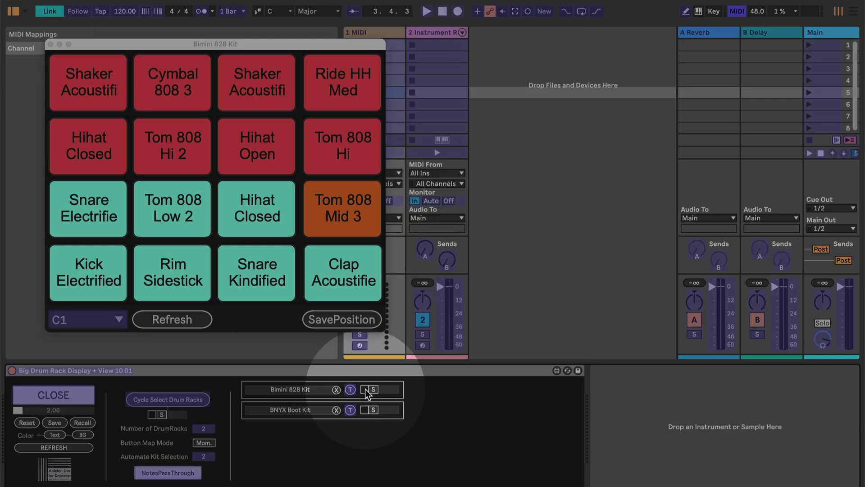
key("super+m")
left_click(365, 388)
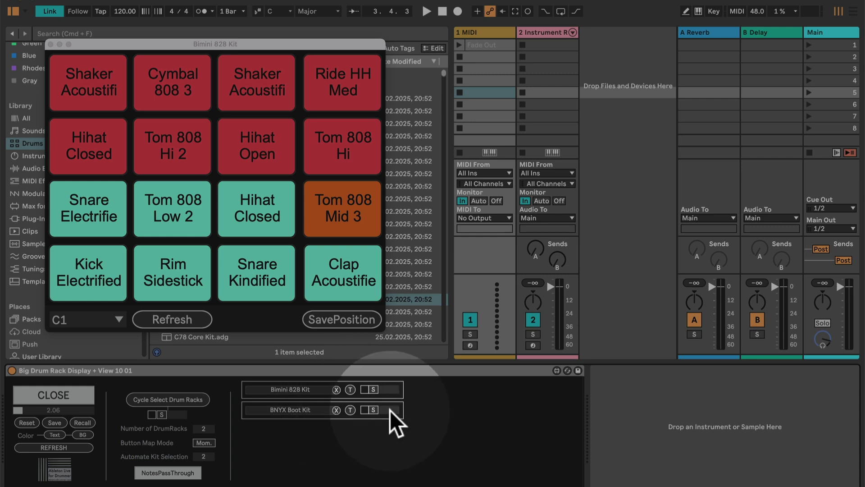
Step: Assign note G1 to Cycle Select Drum Racks and deactivate the Instrument Rack track
left_click(161, 414)
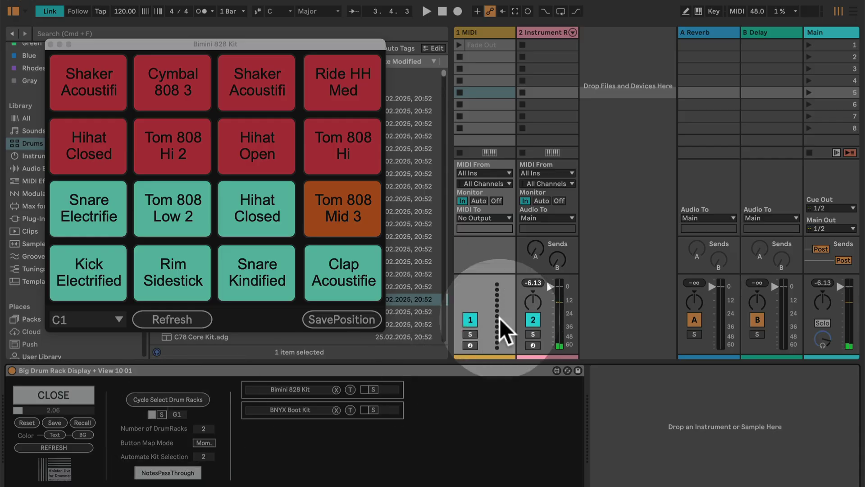
left_click(534, 318)
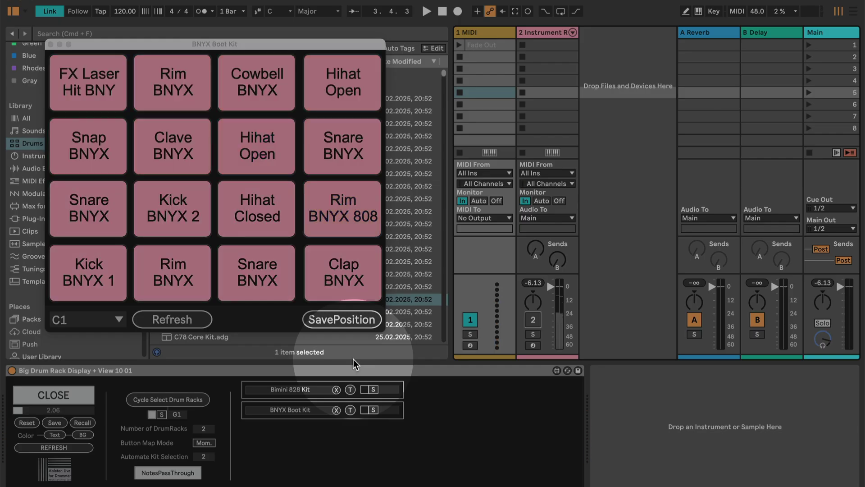
Step: Set the display device's Number of DrumRacks to 10
left_click_drag(205, 429, 194, 341)
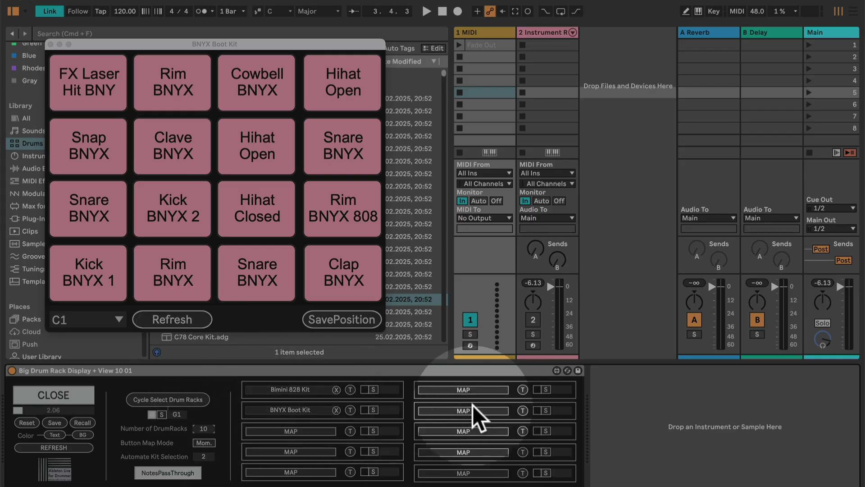
Step: Set the display device's Number of DrumRacks to 2
left_click(208, 429)
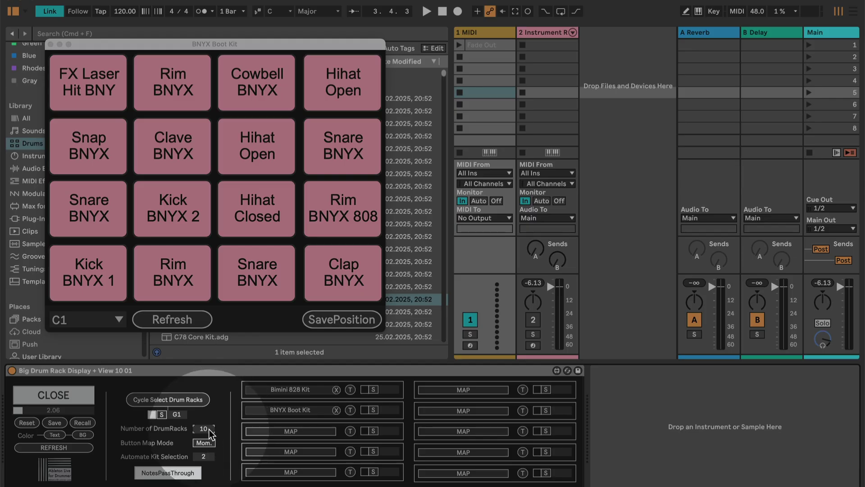
type("2")
key("Return")
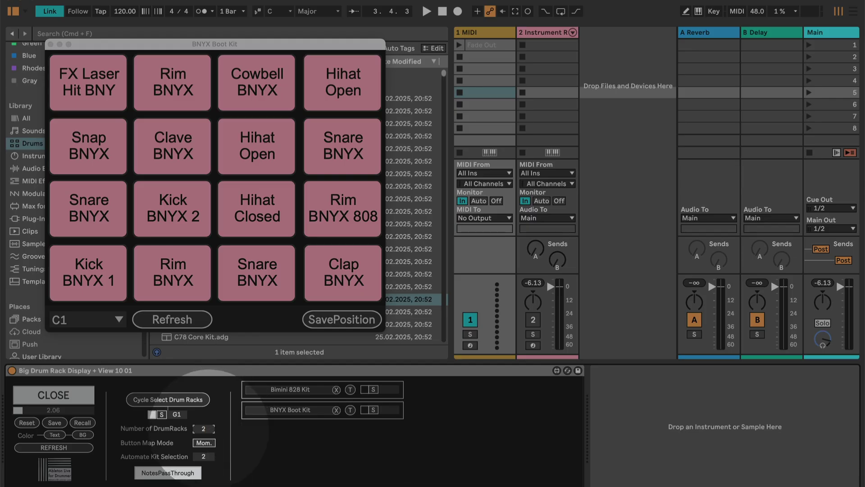
Step: Cycle repeatedly between the Bimini 828 Kit and BNYX Boot Kit using Cycle Select Drum Racks
left_click(182, 394)
left_click(182, 393)
left_click(182, 394)
left_click(182, 395)
Step: Inspect the Instrument Rack track's device chain and return to the display device on the MIDI track
left_click(547, 32)
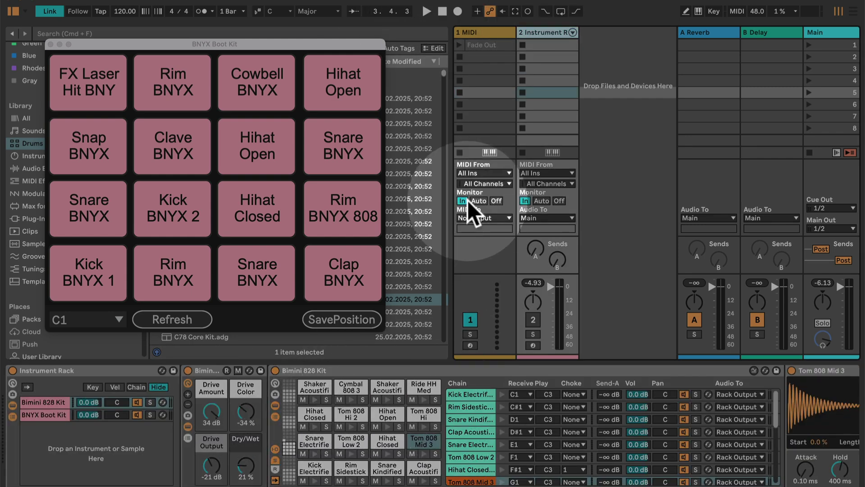
left_click(491, 32)
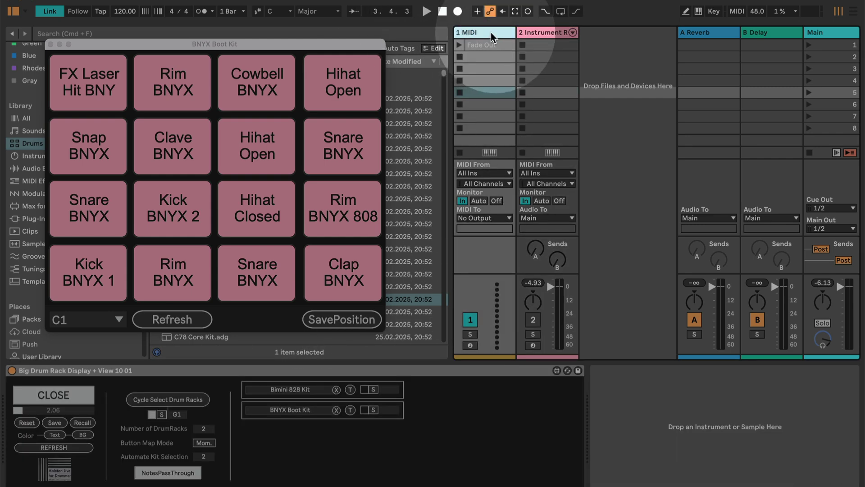
left_click(544, 31)
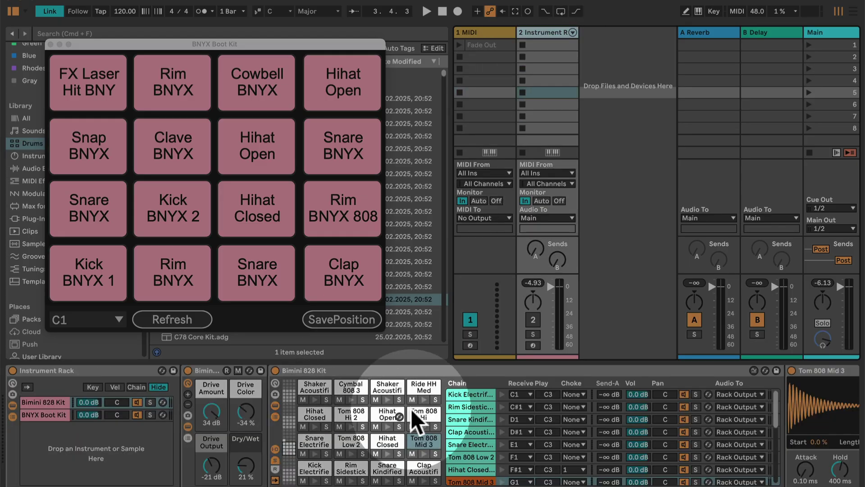
left_click(488, 31)
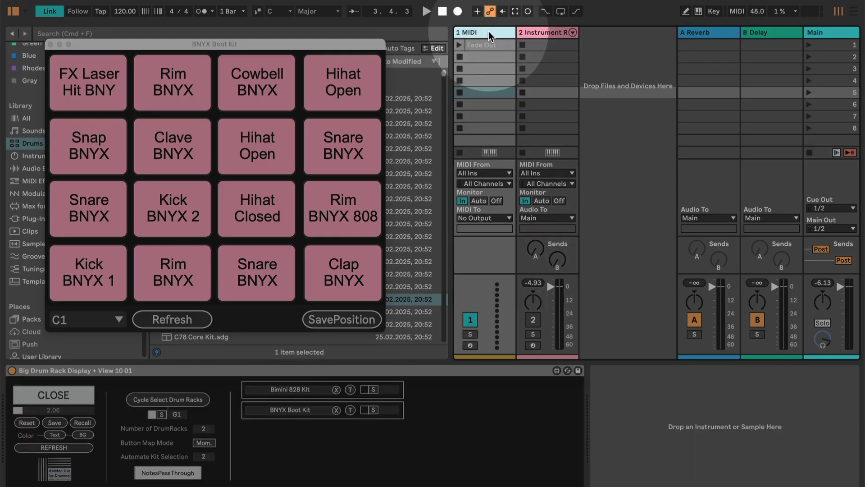
Step: Try out several pads of the BNYX Boot Kit in the large display, including Snare BNYX and Clap BNYX
left_click(293, 124)
left_click(228, 96)
left_click(115, 172)
left_click(225, 272)
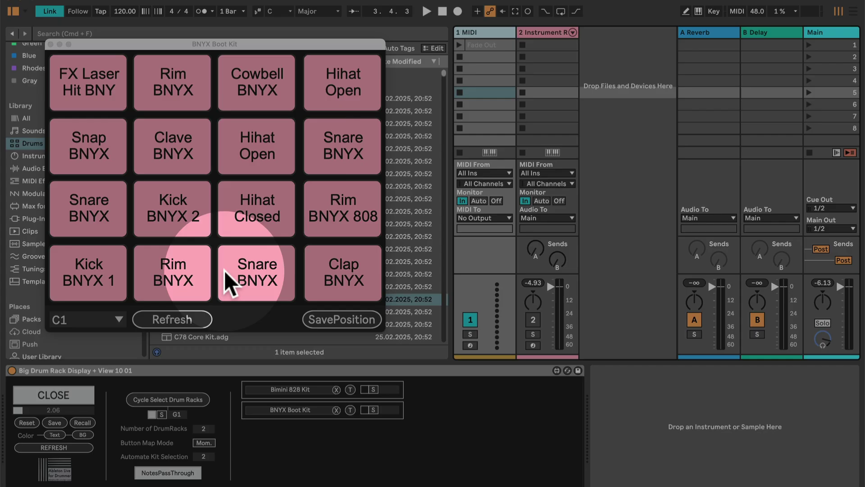
left_click(342, 151)
left_click(333, 264)
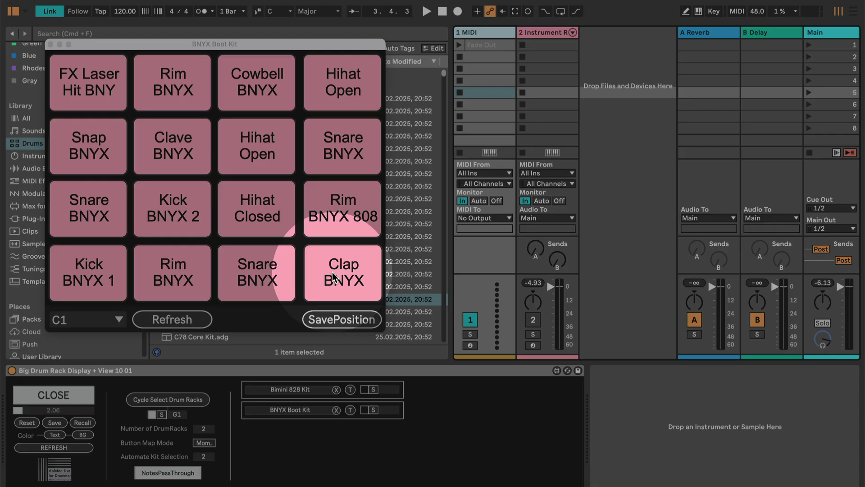
Step: Turn NotesPassThrough off and back on in the display device
left_click(168, 470)
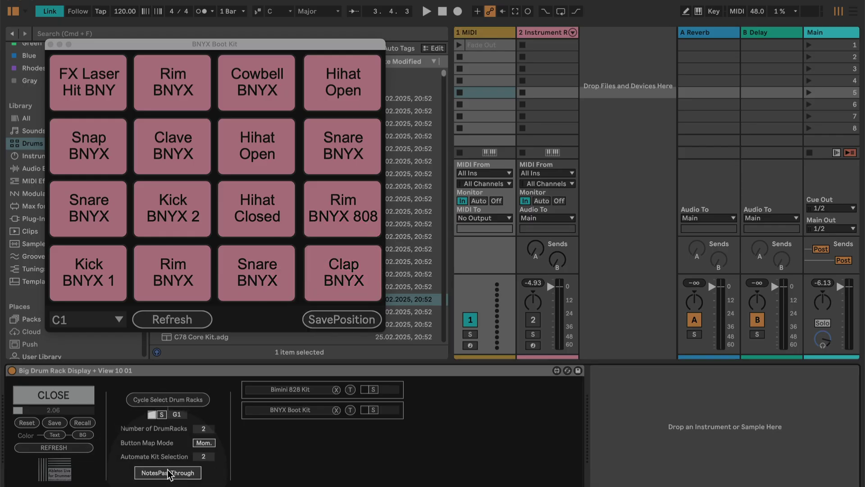
left_click(168, 473)
left_click(169, 473)
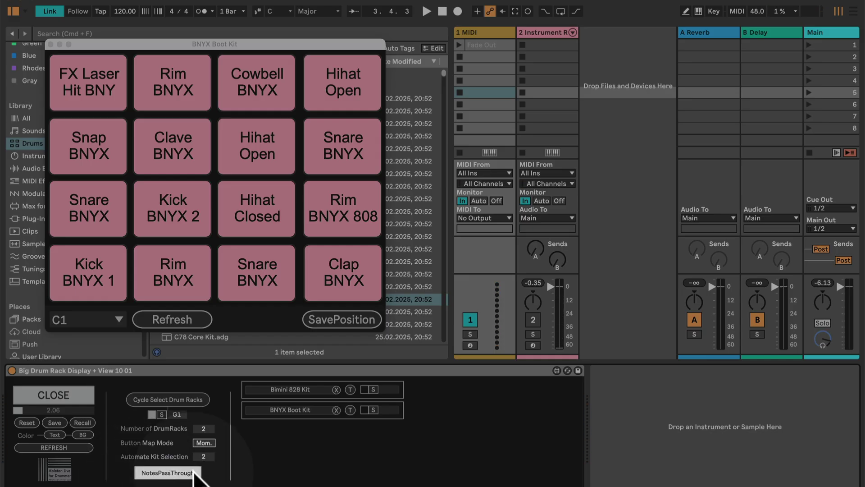